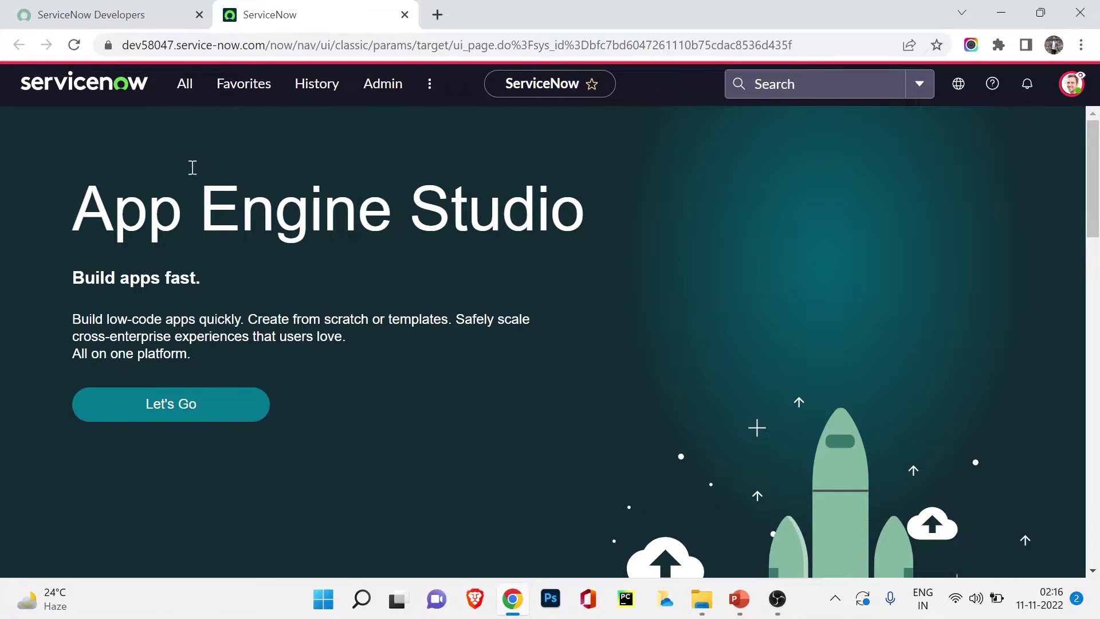
# - Find "roles" in the application navigator and open the Roles list under System Security, Users and Groups
pyautogui.click(184, 103)
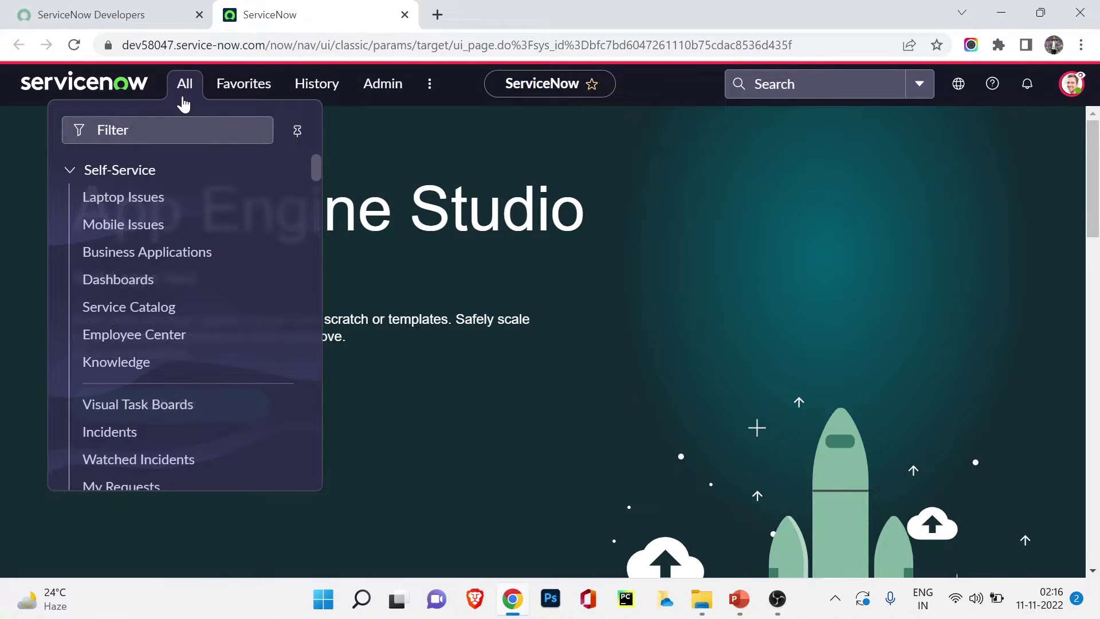
pyautogui.click(146, 136)
pyautogui.write('roles')
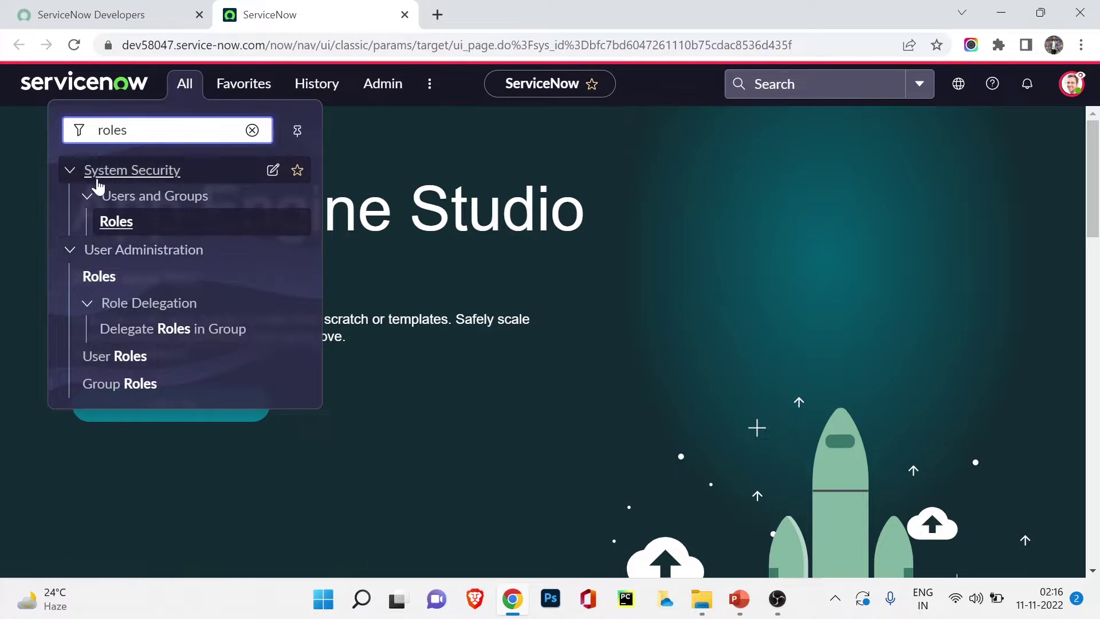
pyautogui.click(109, 222)
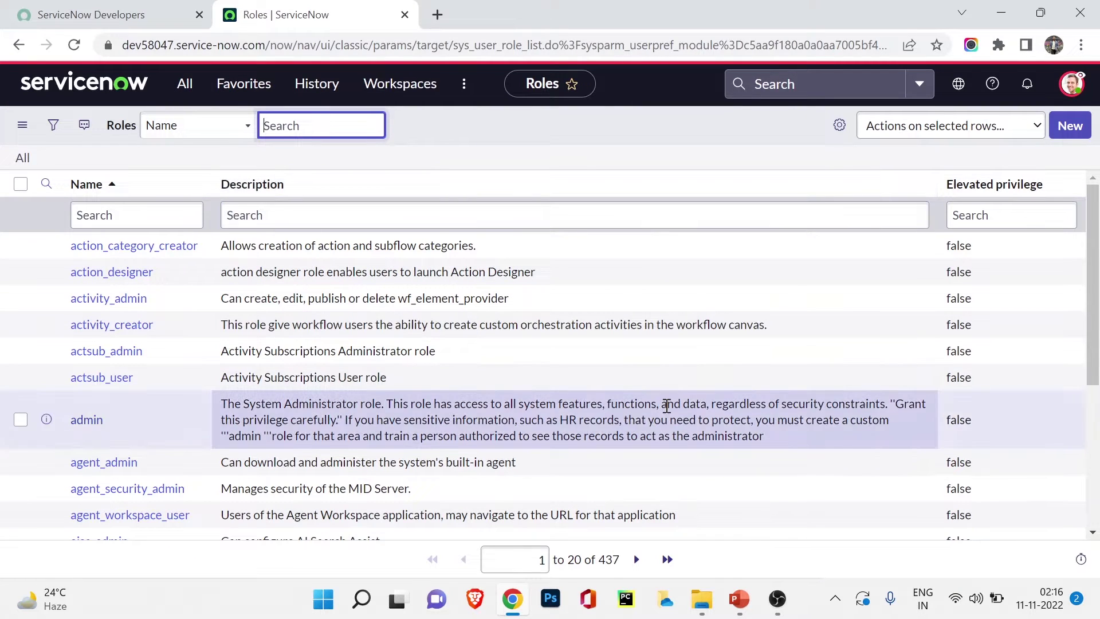
# - Open the roles table directly by entering sys_user_role.list in the application navigator filter
pyautogui.click(184, 84)
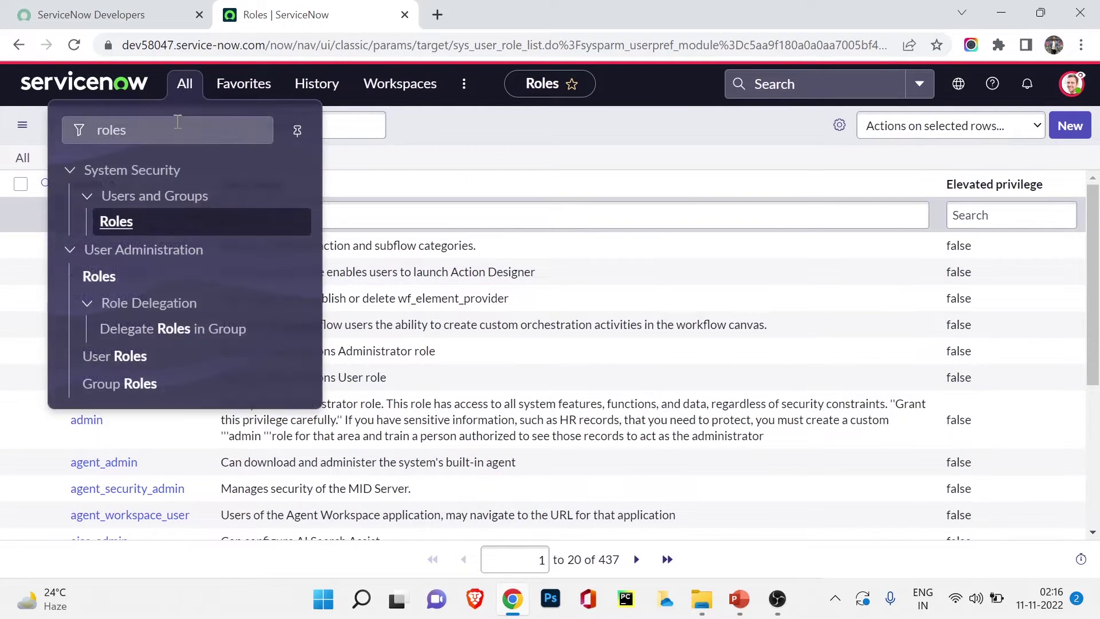
pyautogui.click(178, 122)
pyautogui.hotkey('ctrl', 'a')
pyautogui.press('BackSpace')
pyautogui.write('sys_')
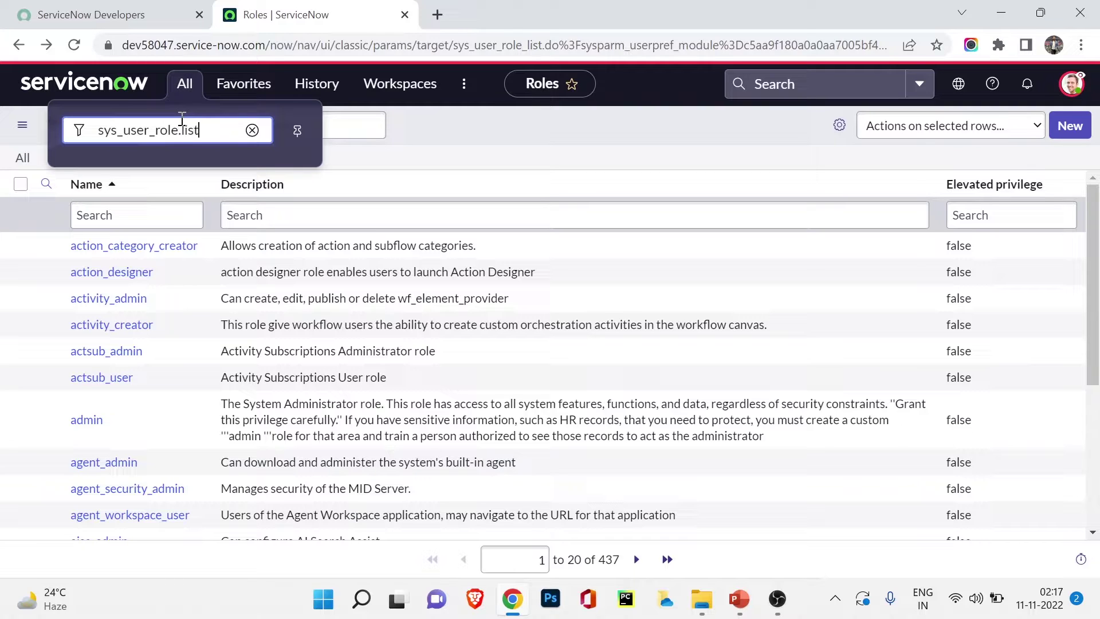
pyautogui.press('Return')
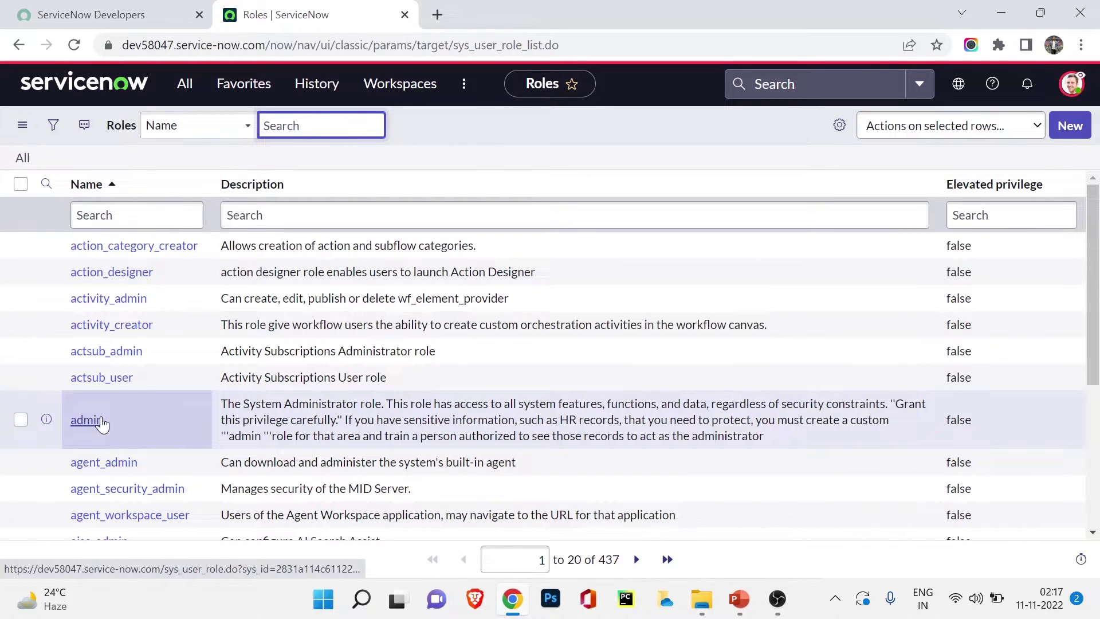
# - Open the admin role record and examine its description of access rights and its related modules
pyautogui.click(80, 420)
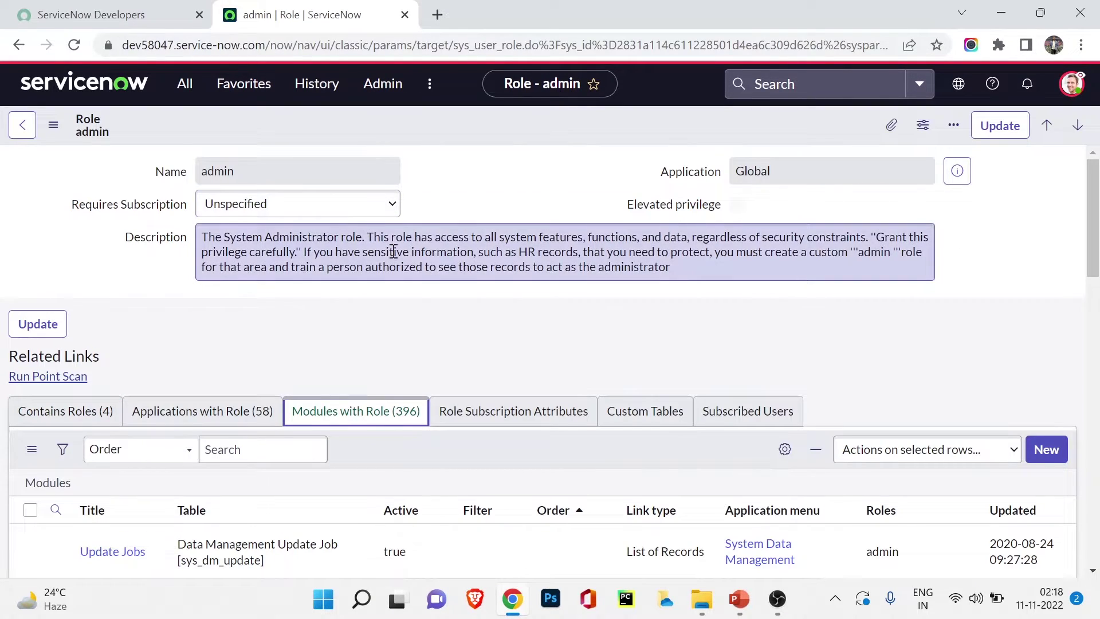
pyautogui.moveTo(371, 236); pyautogui.dragTo(870, 236)
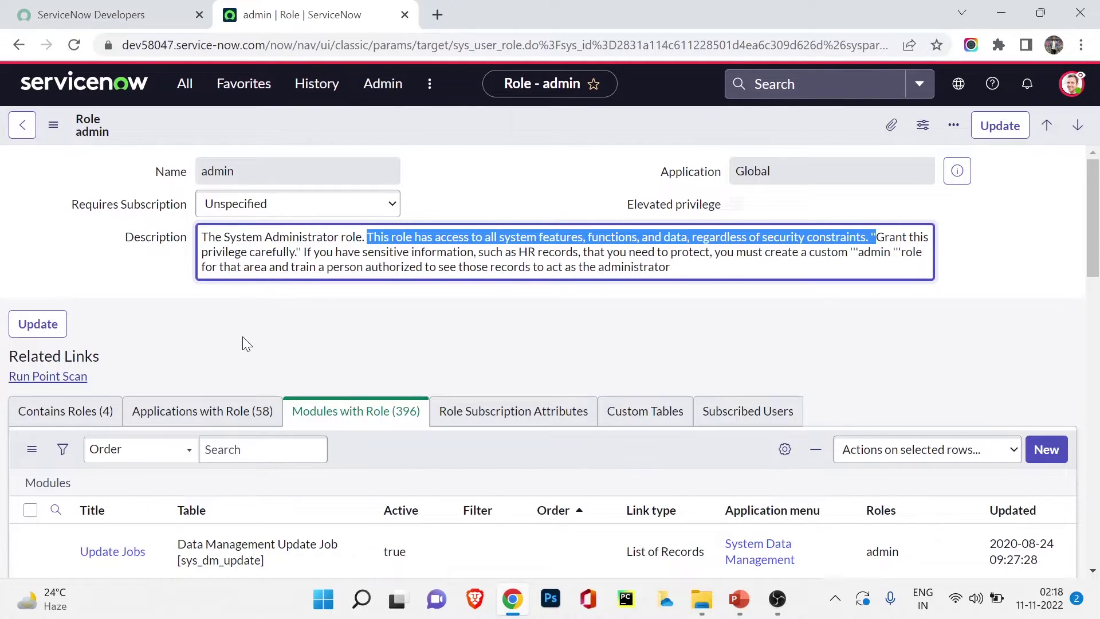
pyautogui.scroll(-4, 497, 312)
pyautogui.scroll(3, 495, 314)
pyautogui.scroll(-1, 494, 311)
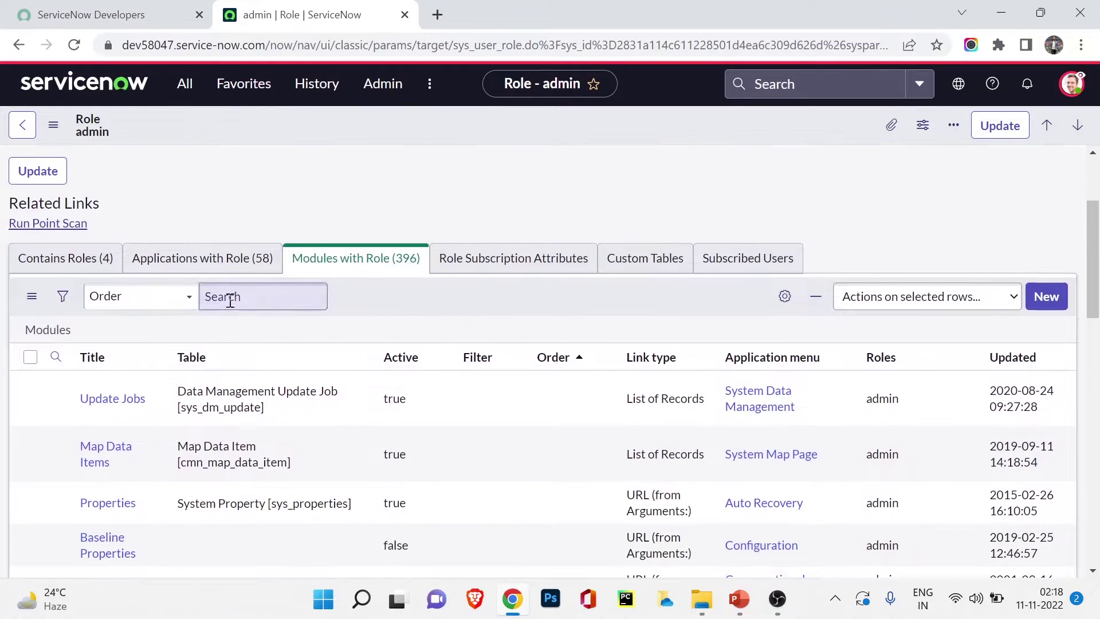
pyautogui.scroll(-1, 211, 381)
pyautogui.scroll(3, 211, 379)
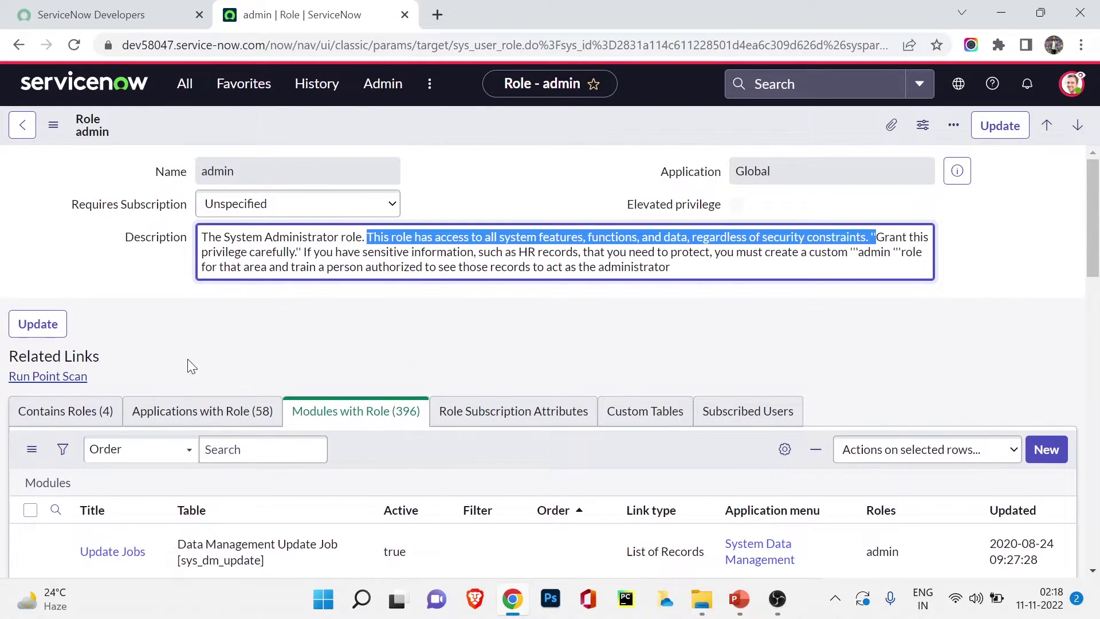
# - Return to the roles list, filter it by the name itil, and open the itil role record
pyautogui.click(19, 137)
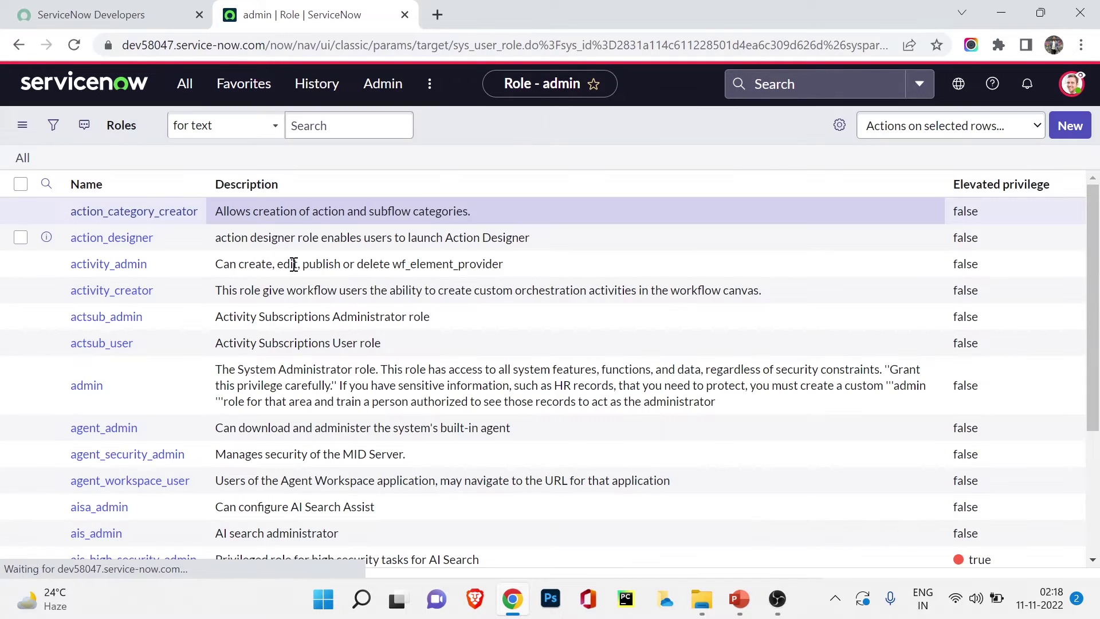
pyautogui.click(130, 215)
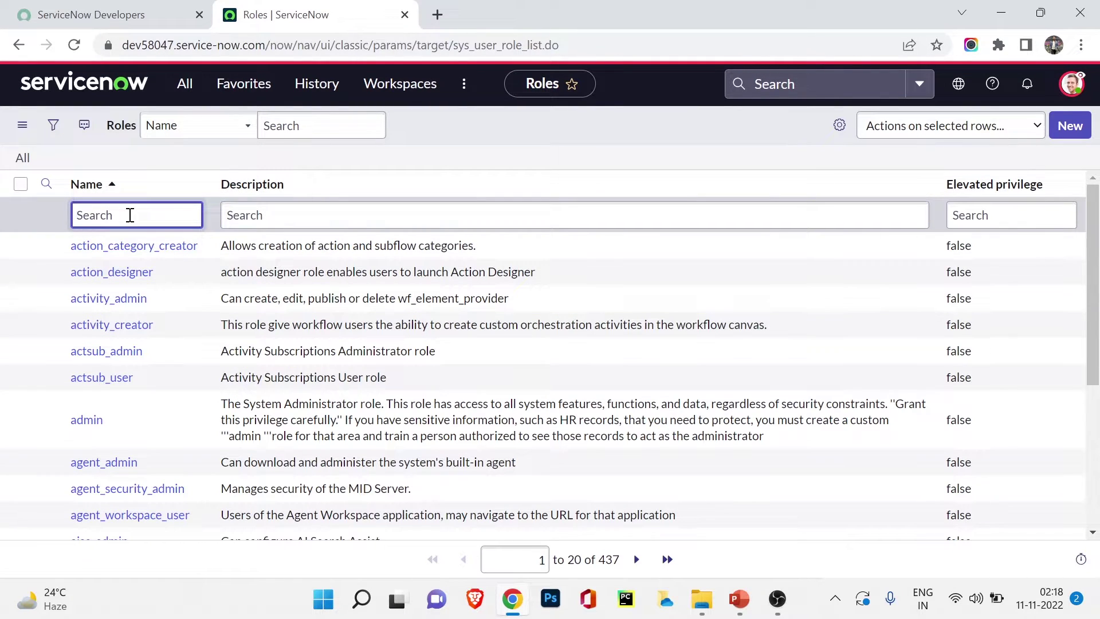
pyautogui.write('itil')
pyautogui.press('Return')
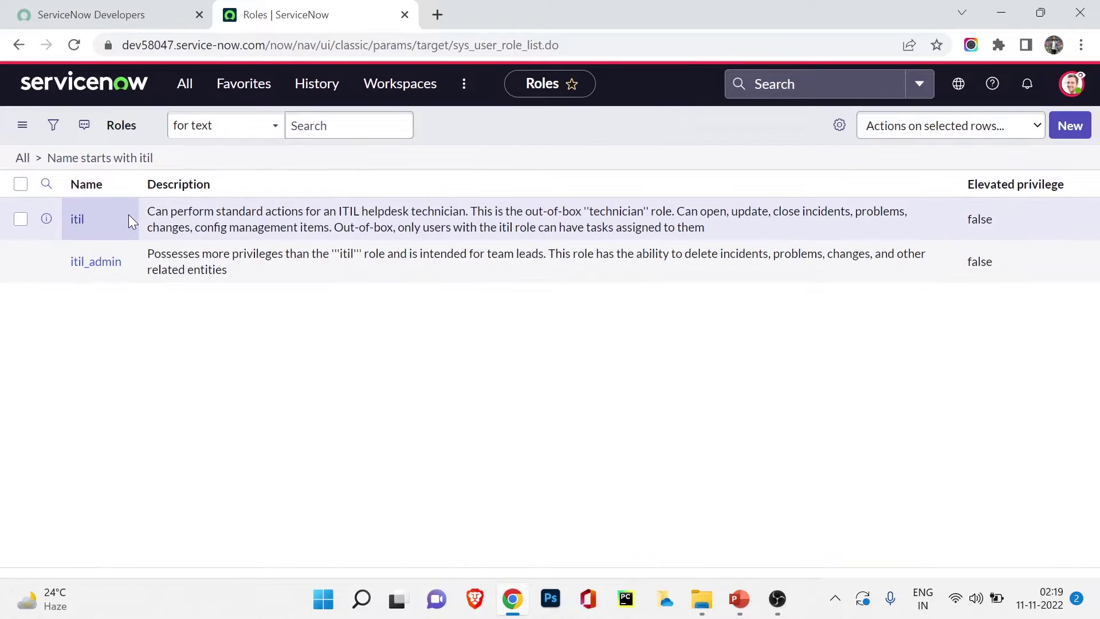
pyautogui.click(76, 253)
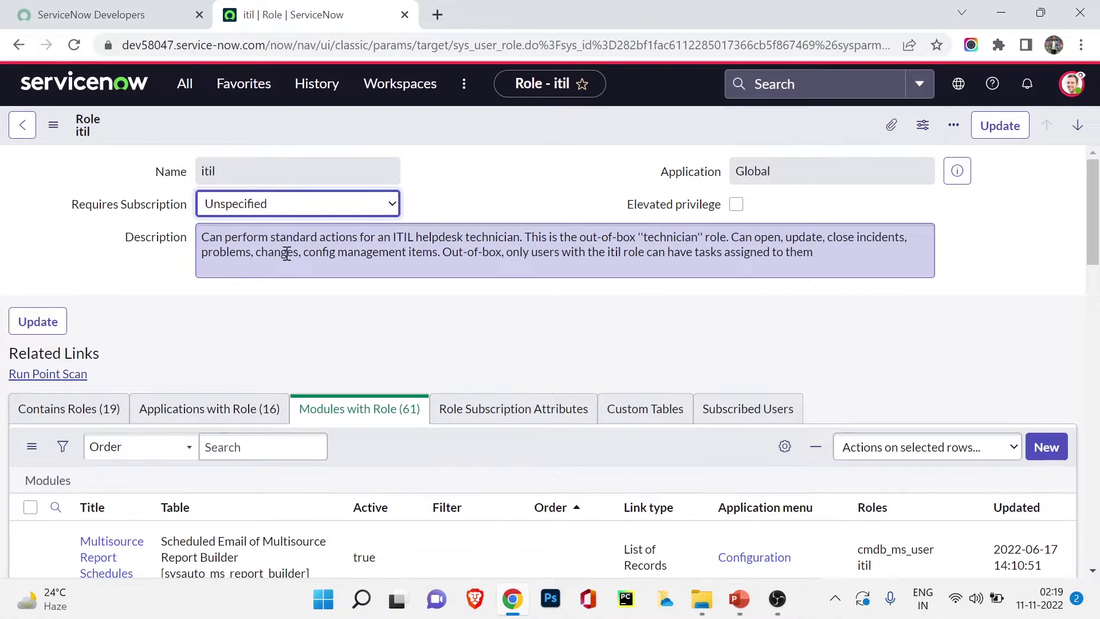
# - Read the itil role's description and review the list of roles it contains
pyautogui.moveTo(286, 241); pyautogui.dragTo(514, 238)
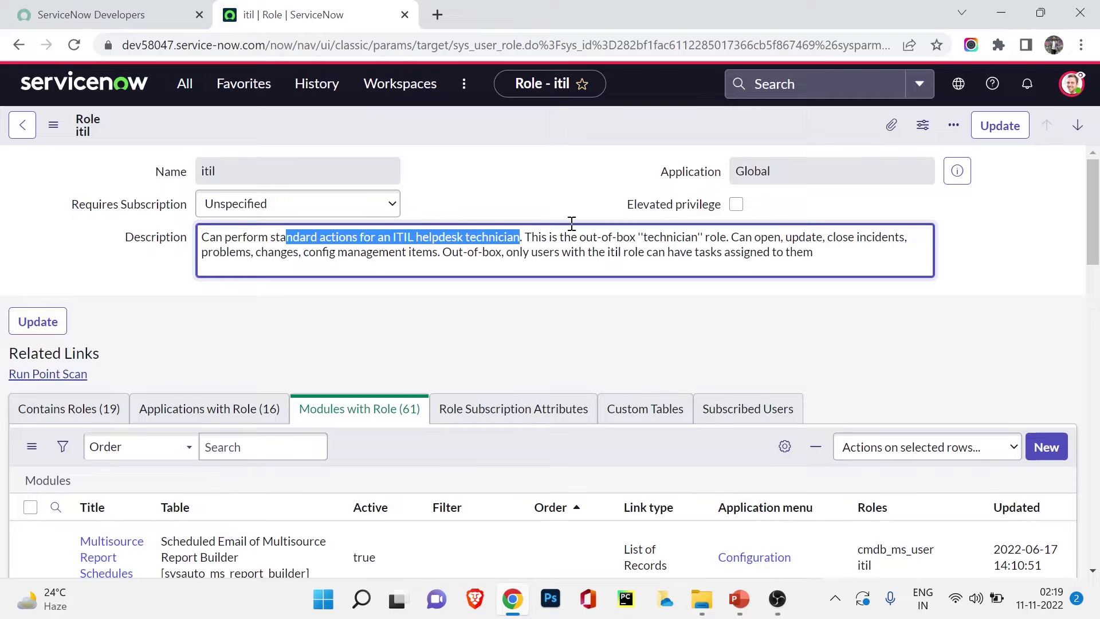
pyautogui.moveTo(540, 235); pyautogui.dragTo(729, 235)
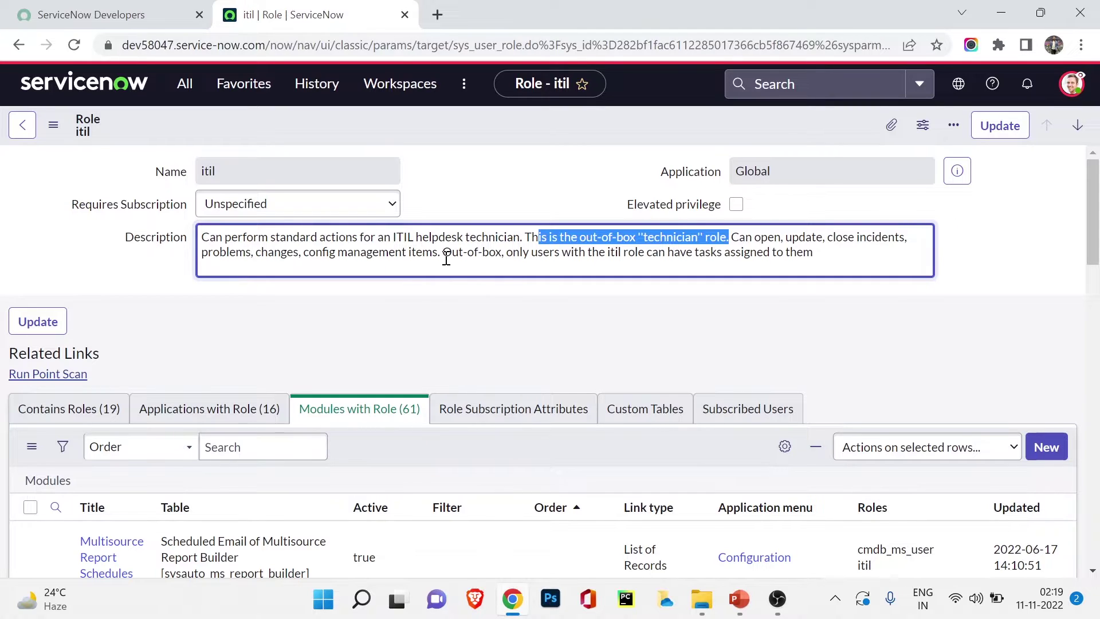
pyautogui.scroll(-3, 507, 208)
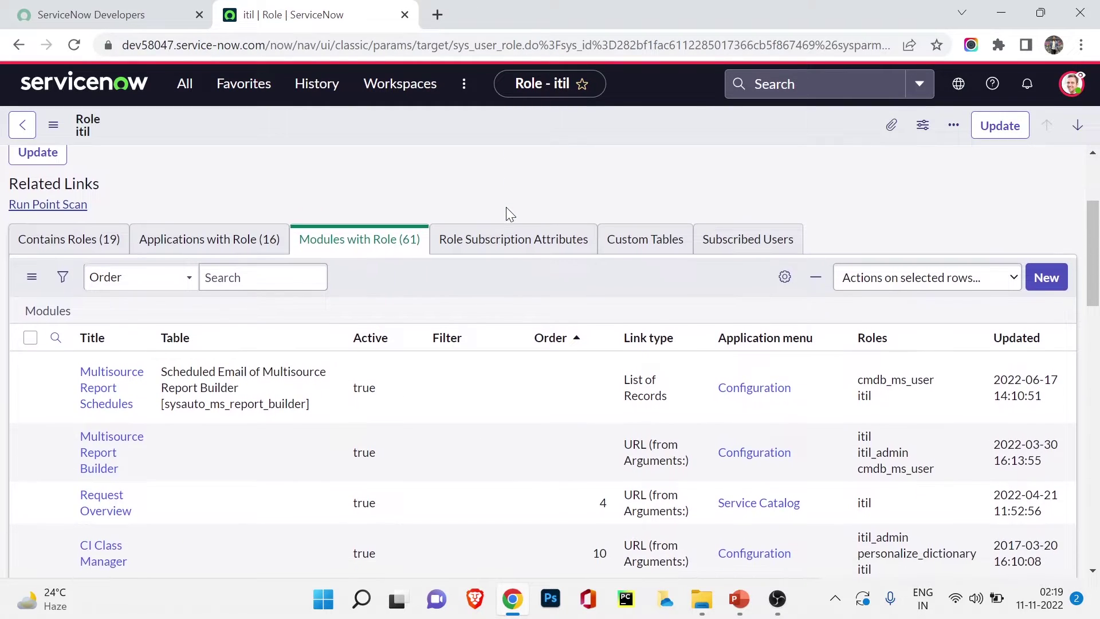
pyautogui.click(110, 240)
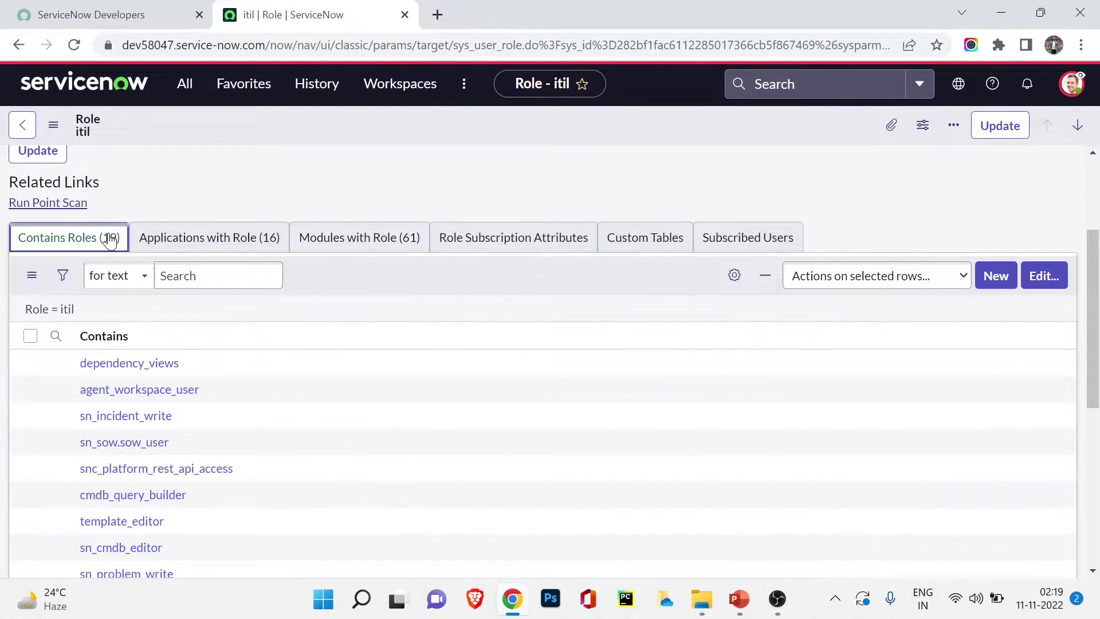
pyautogui.scroll(3, 137, 240)
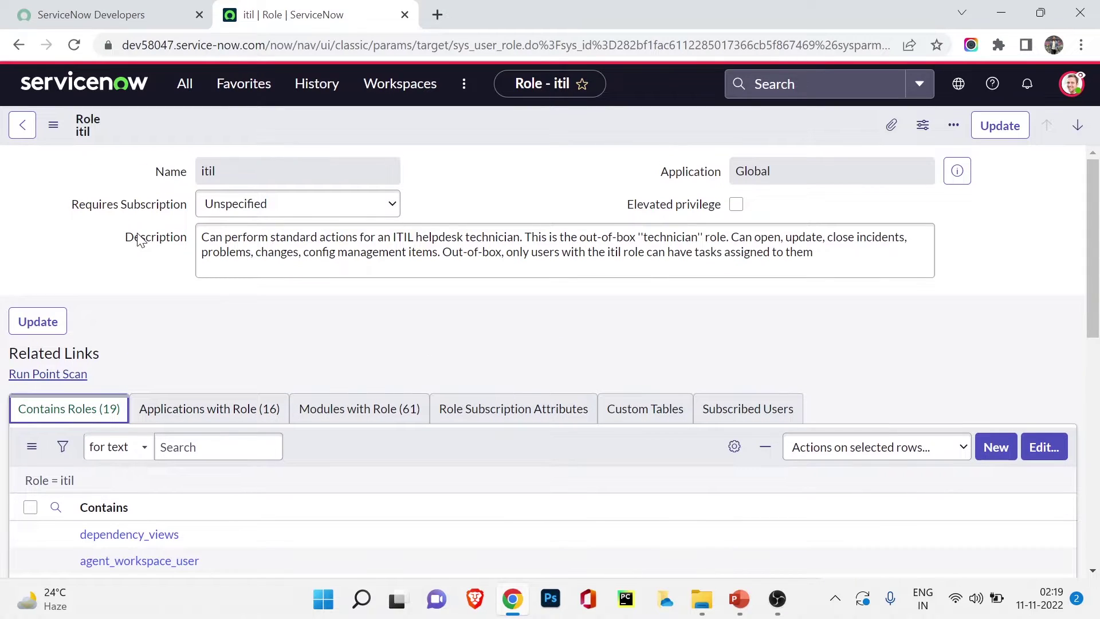
pyautogui.scroll(-3, 132, 299)
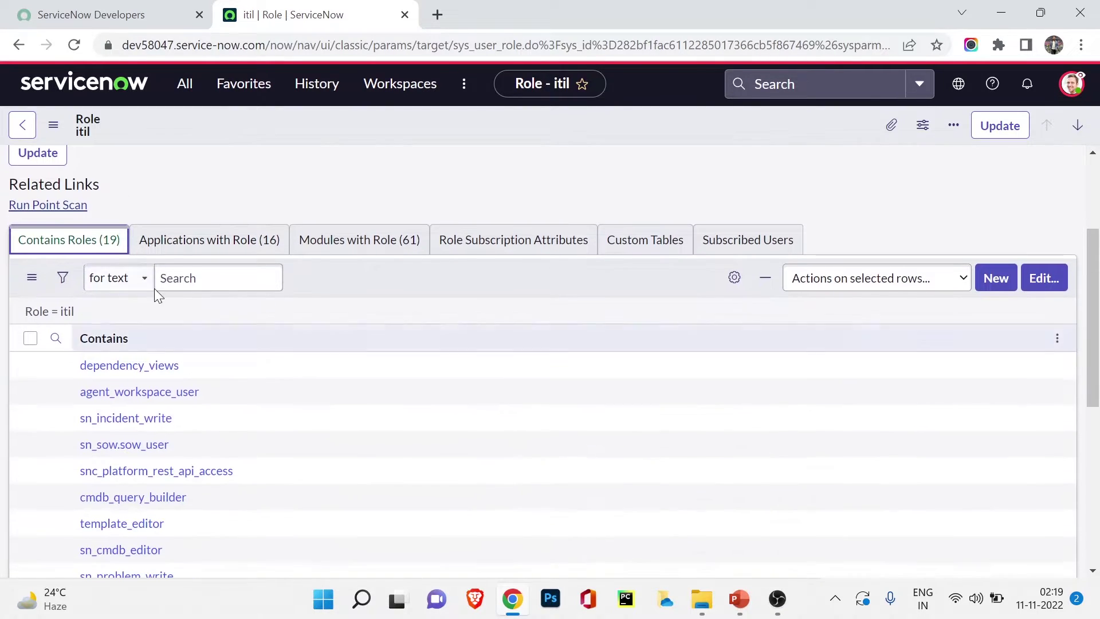
pyautogui.scroll(3, 309, 401)
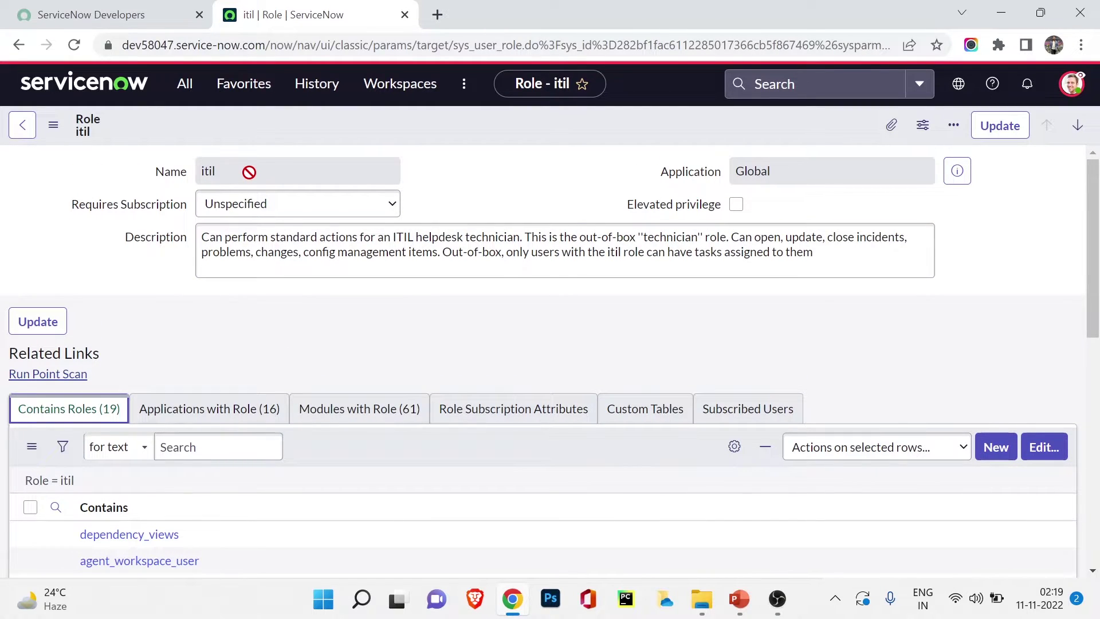
pyautogui.scroll(-4, 228, 508)
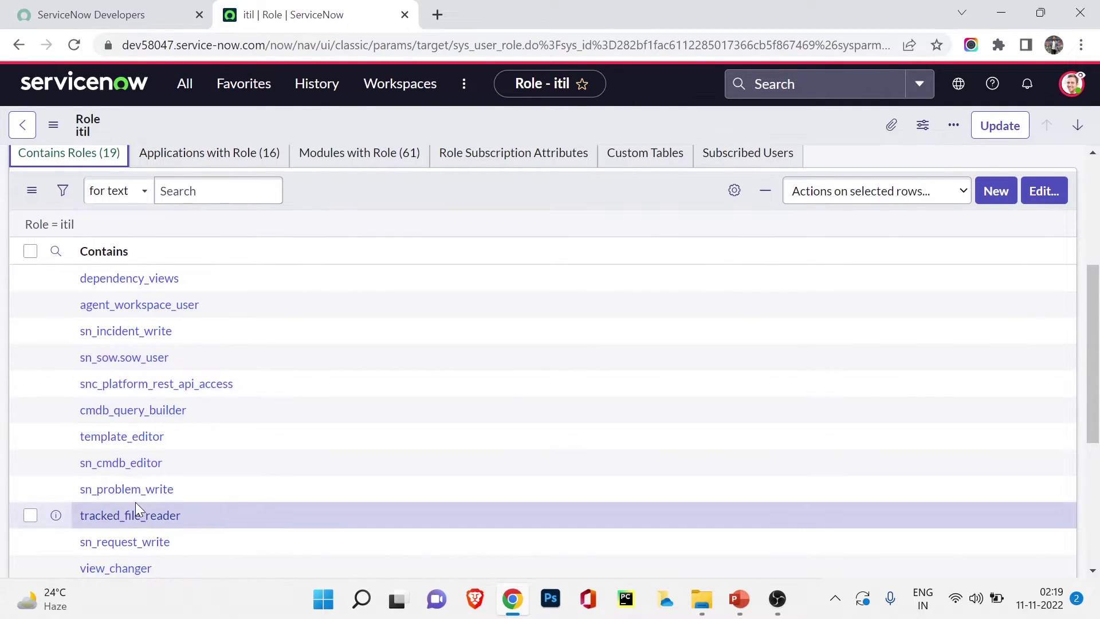
# - Open the contained sn_incident_write role and examine its description and the roles it contains
pyautogui.click(140, 330)
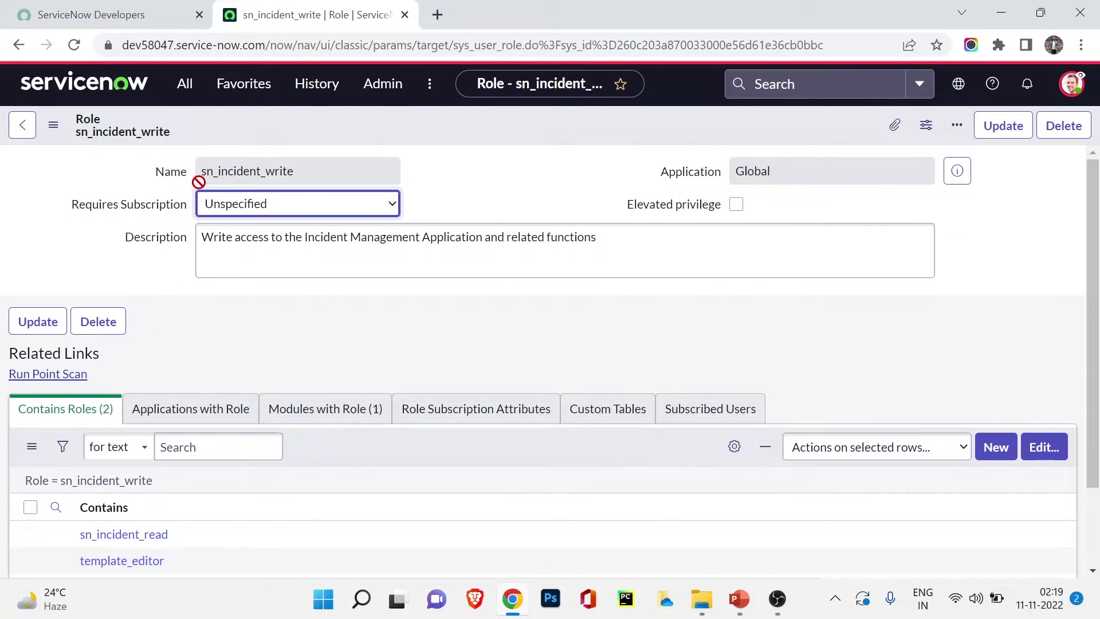
pyautogui.moveTo(206, 238); pyautogui.dragTo(643, 240)
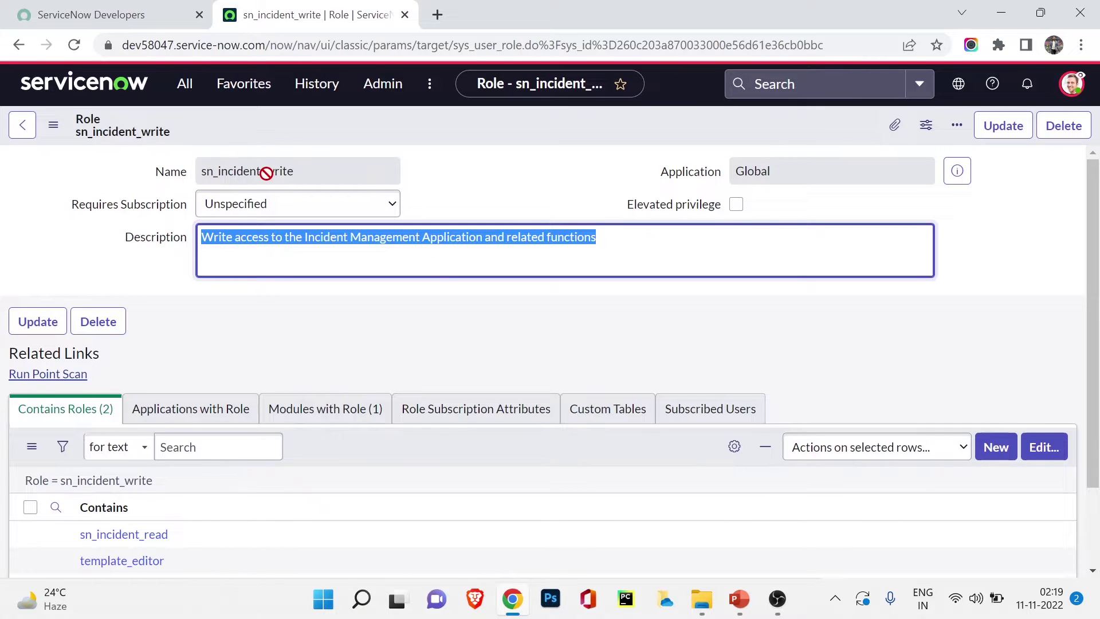
pyautogui.scroll(-2, 181, 304)
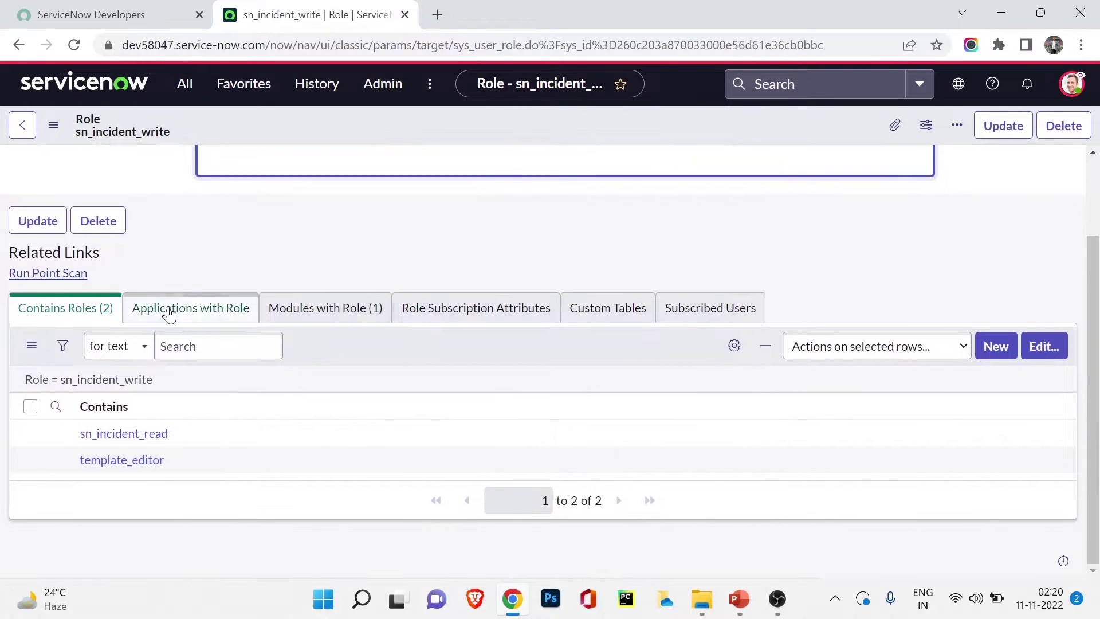
pyautogui.scroll(1, 164, 307)
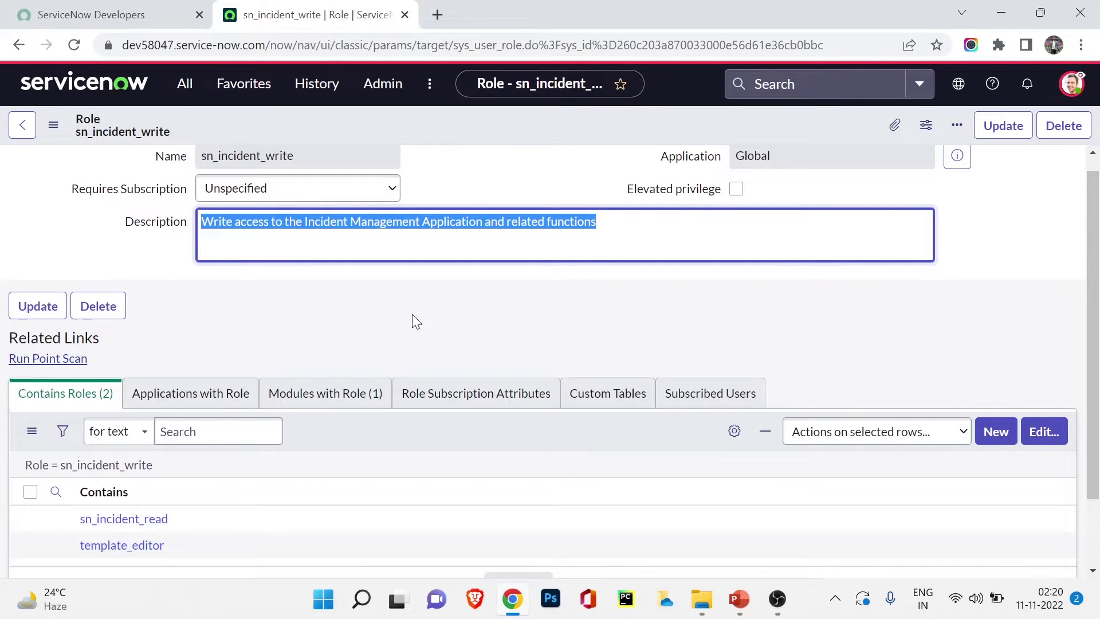
pyautogui.scroll(1, 415, 320)
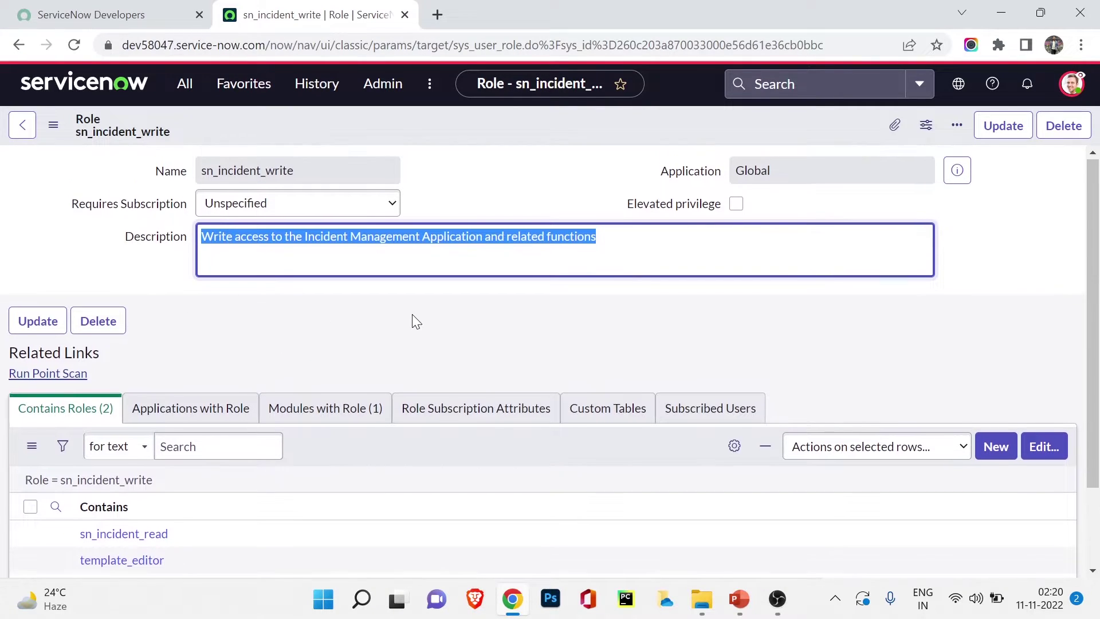
# - Go back to the itil role and review the list of applications associated with it
pyautogui.click(20, 43)
pyautogui.scroll(-4, 64, 294)
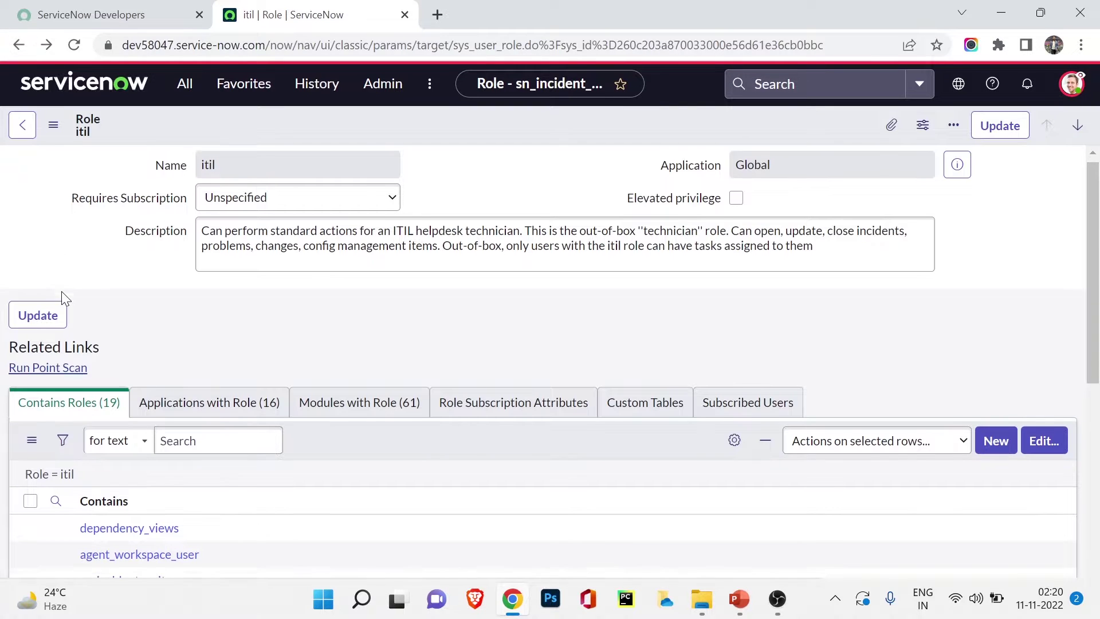
pyautogui.scroll(5, 113, 272)
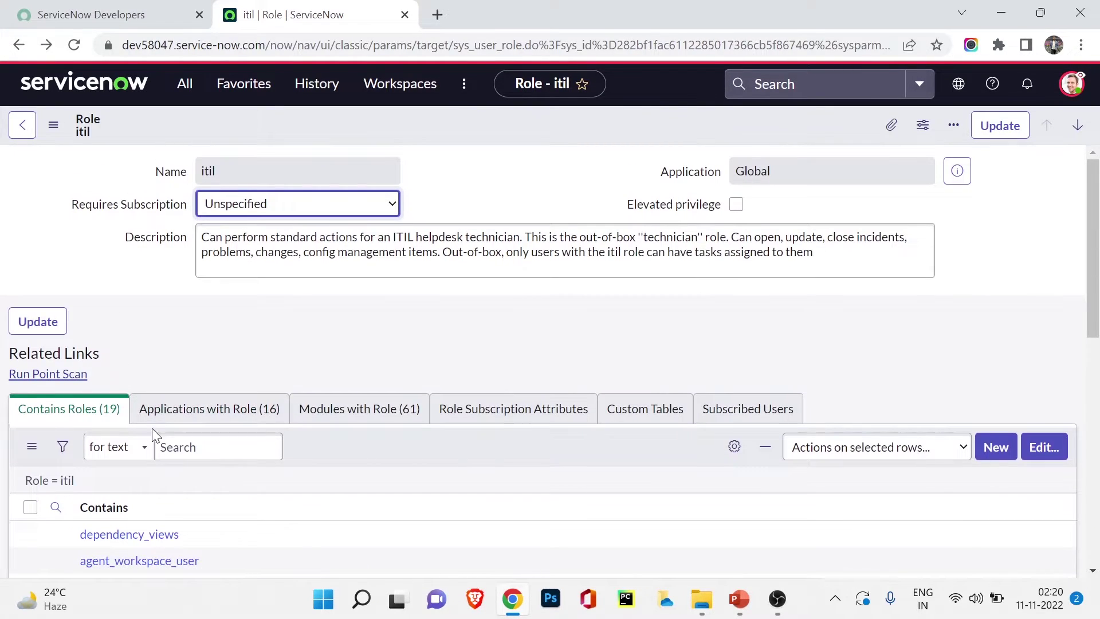
pyautogui.click(204, 409)
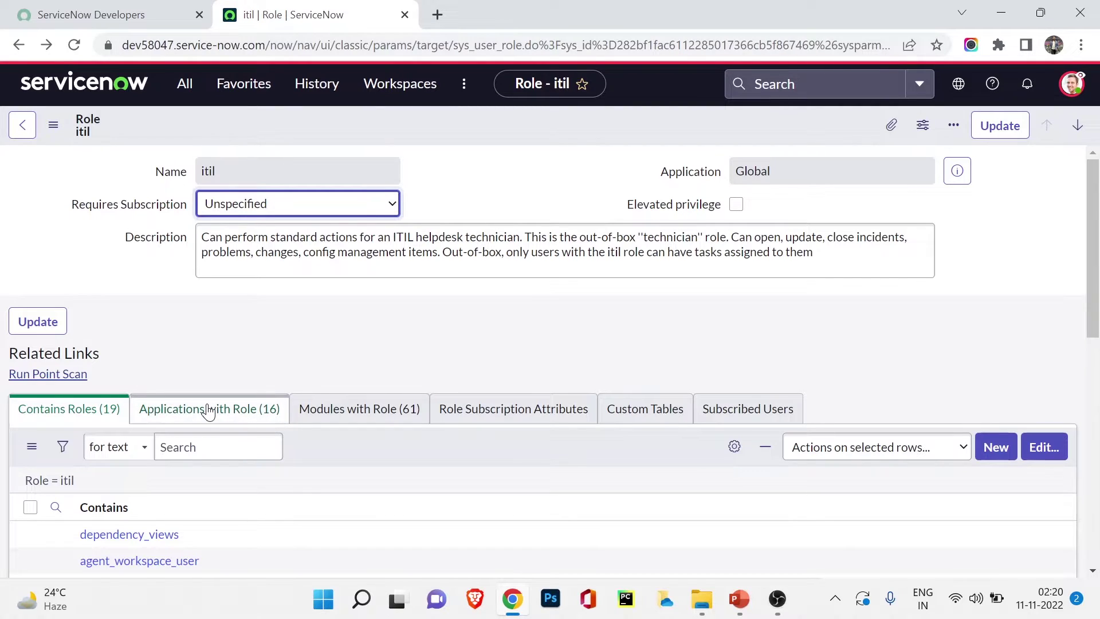
pyautogui.click(209, 409)
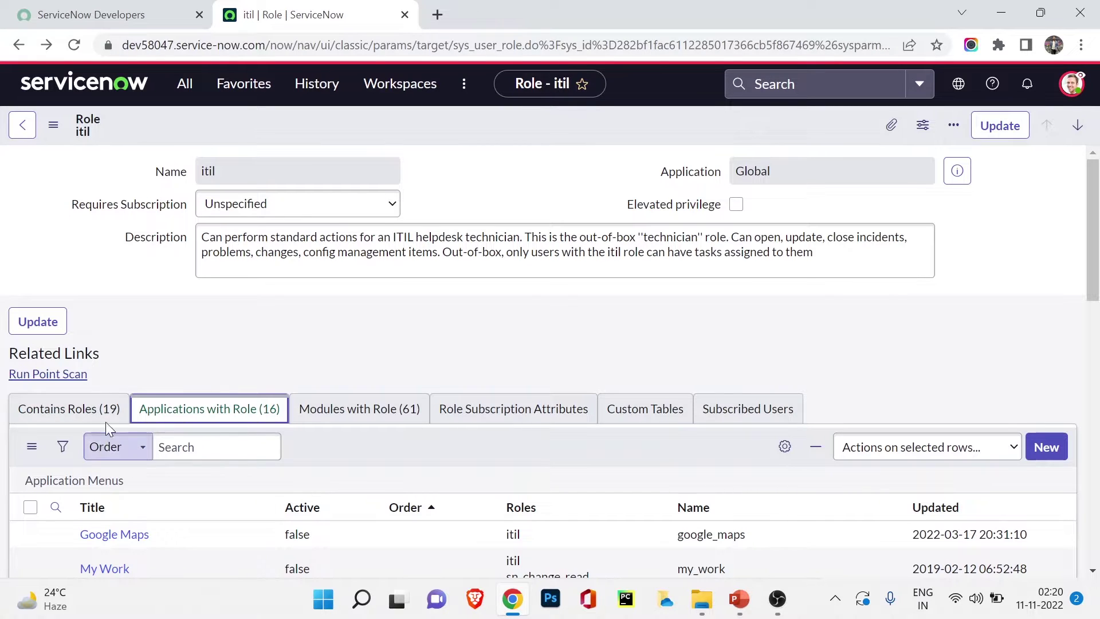
pyautogui.scroll(-4, 191, 353)
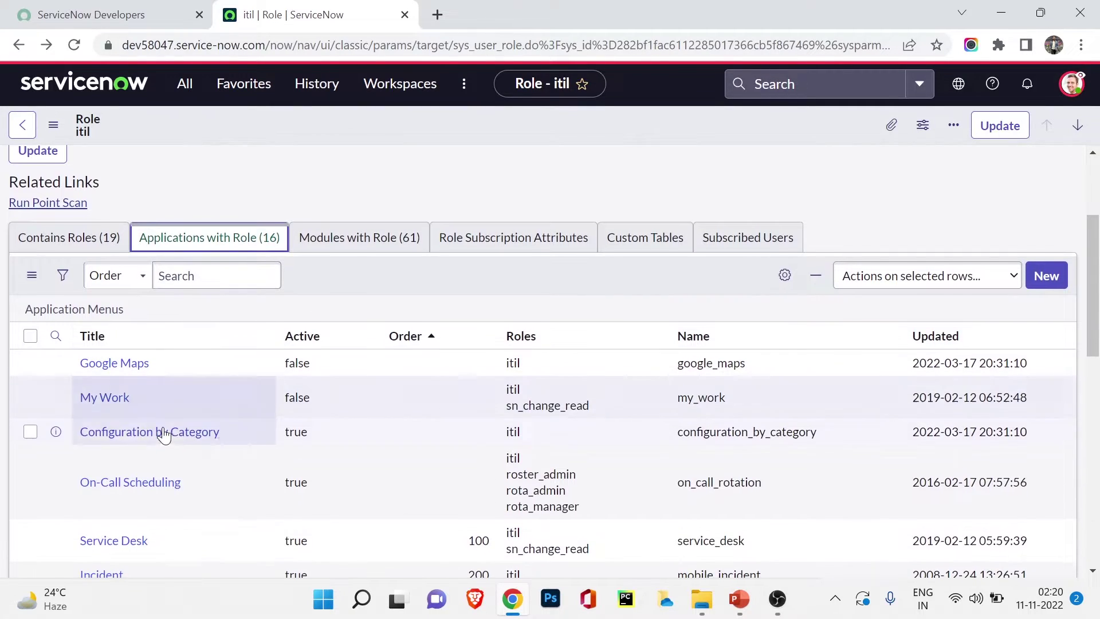
pyautogui.scroll(-2, 161, 496)
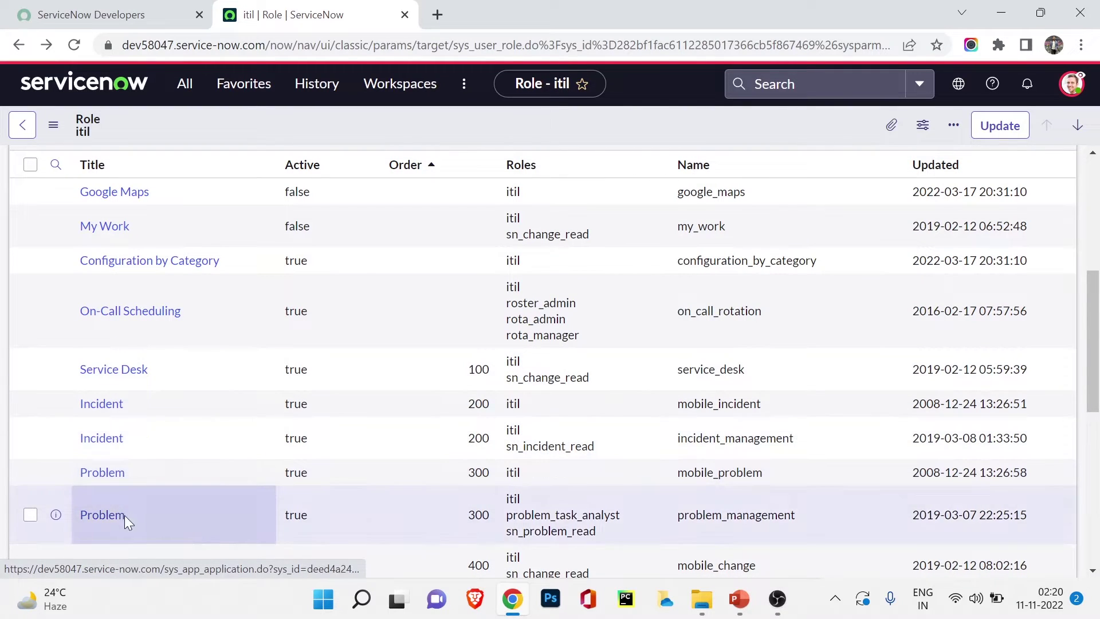
pyautogui.scroll(-3, 128, 514)
pyautogui.scroll(-3, 107, 525)
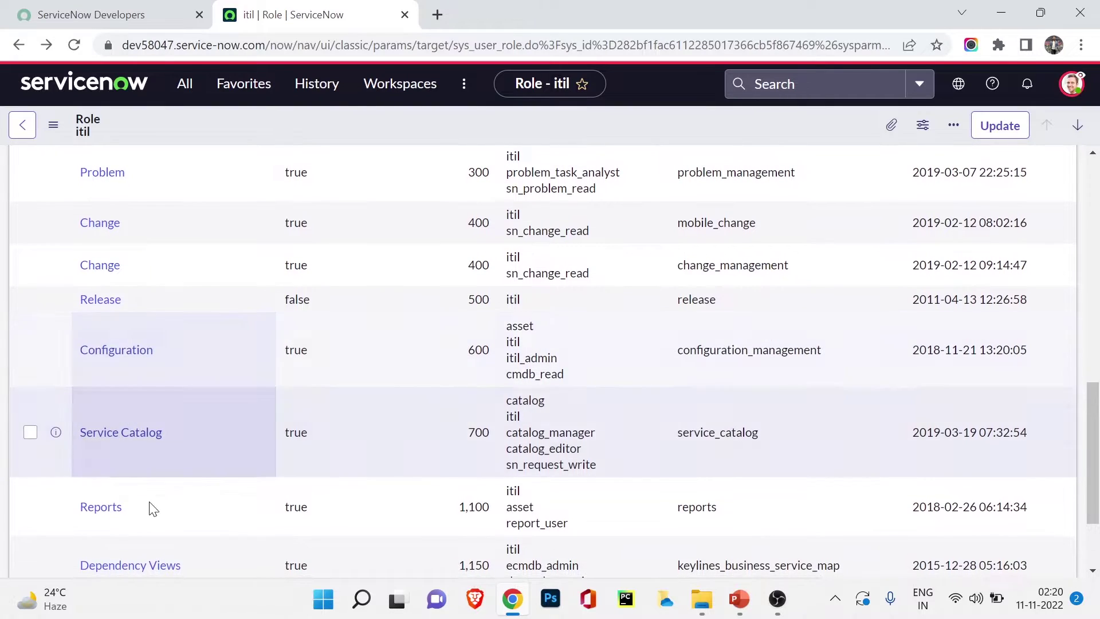
pyautogui.scroll(10, 152, 491)
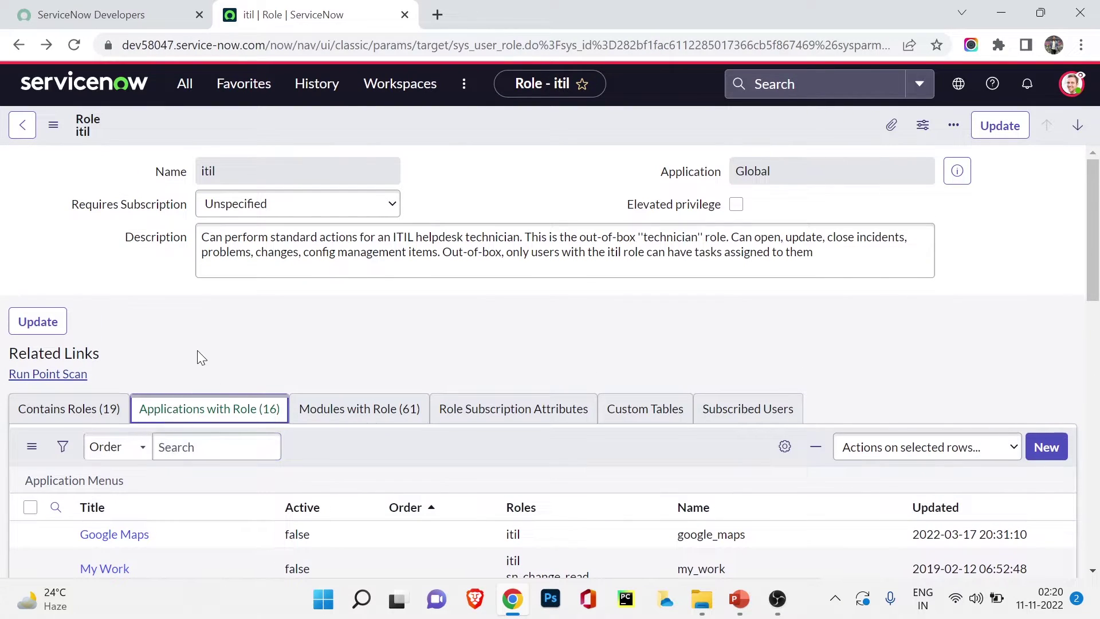
# - Review the modules associated with the itil role, expanding NLQ in the application navigator to see how modules sit under applications
pyautogui.click(350, 410)
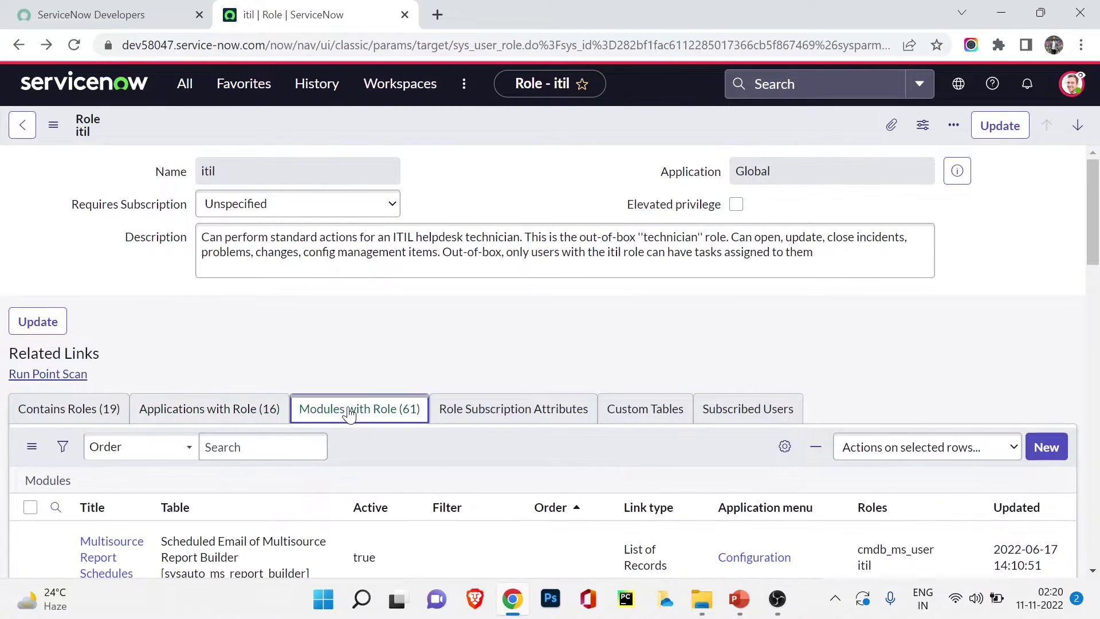
pyautogui.click(184, 84)
pyautogui.click(68, 170)
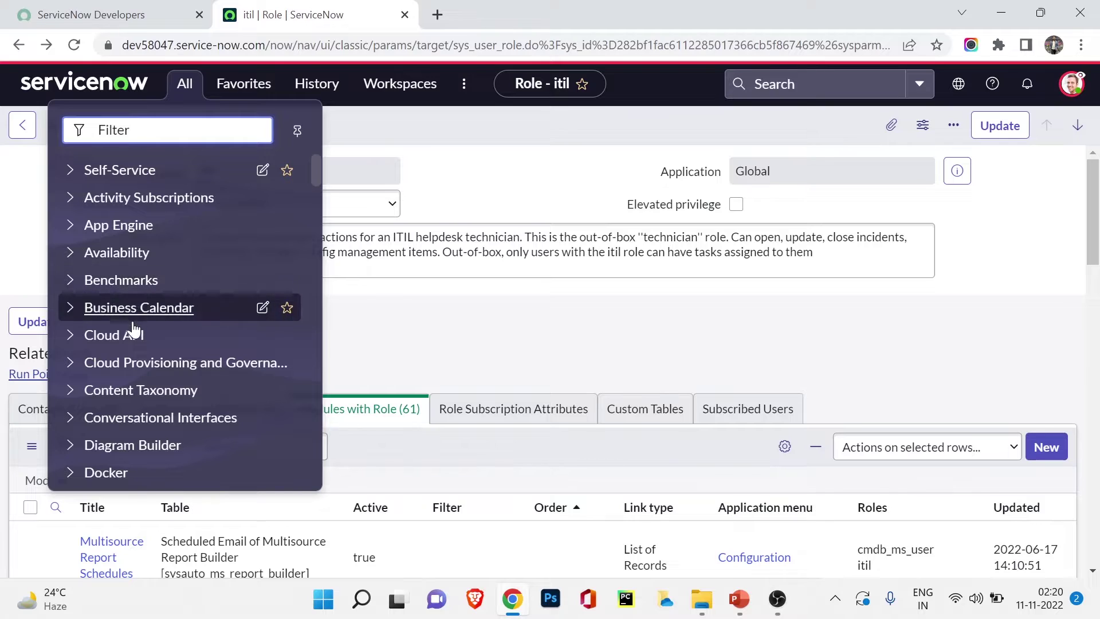
pyautogui.scroll(-5, 142, 278)
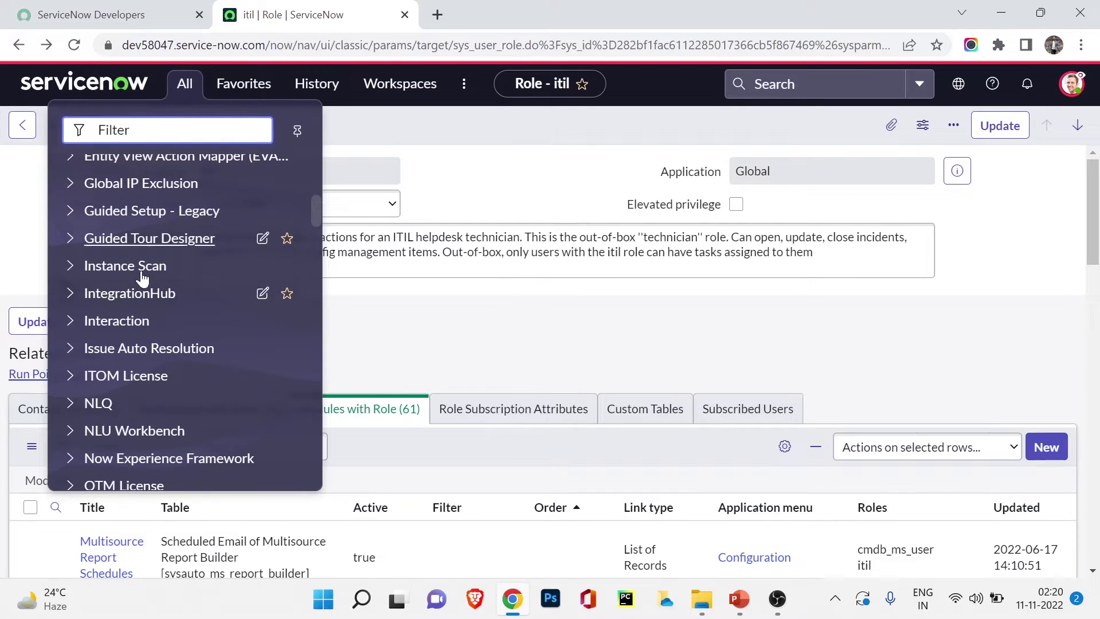
pyautogui.click(71, 403)
pyautogui.scroll(-5, 160, 381)
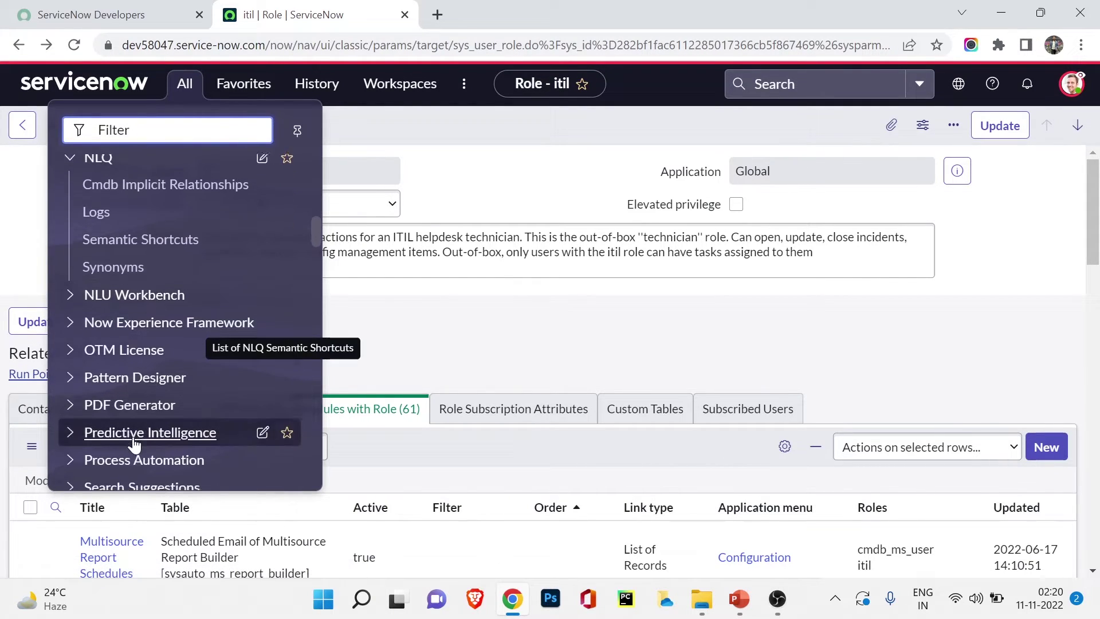
pyautogui.click(479, 346)
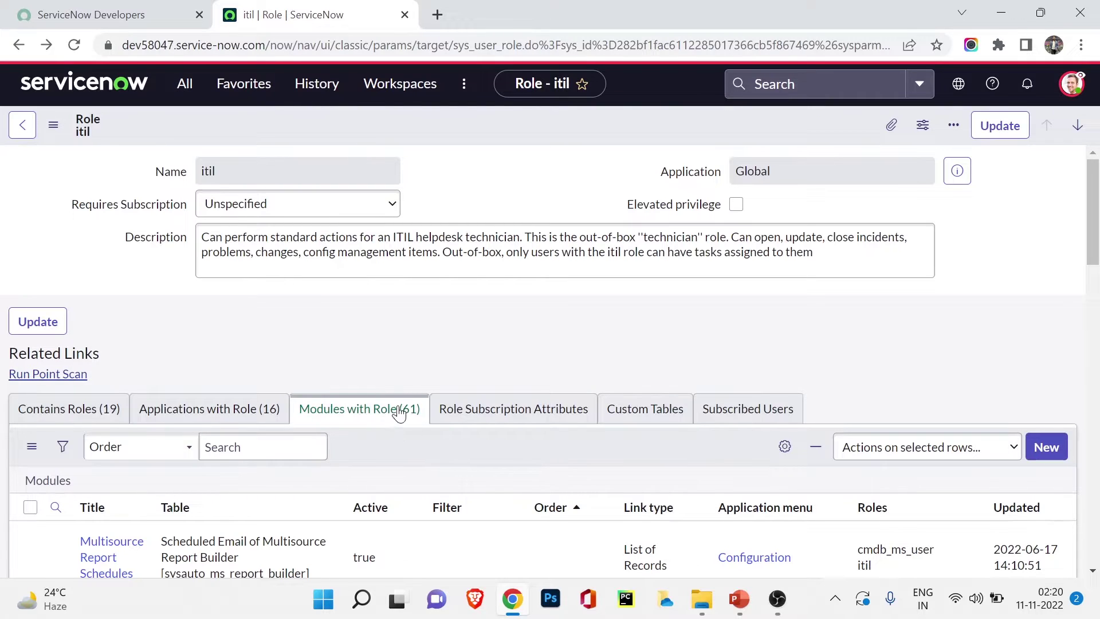
pyautogui.scroll(-3, 401, 345)
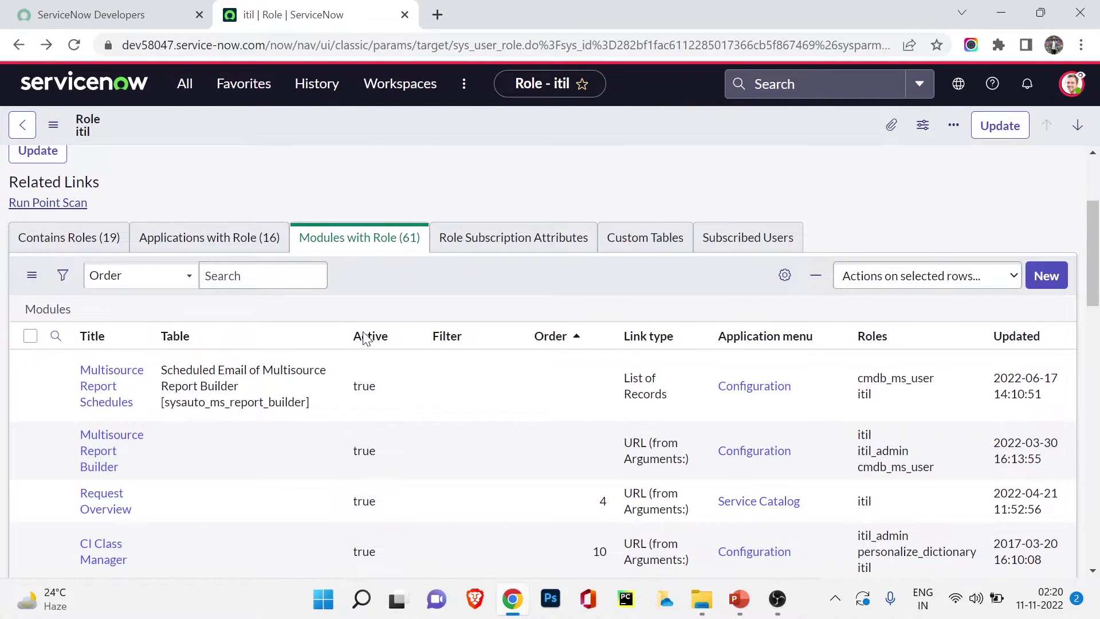
pyautogui.scroll(3, 357, 390)
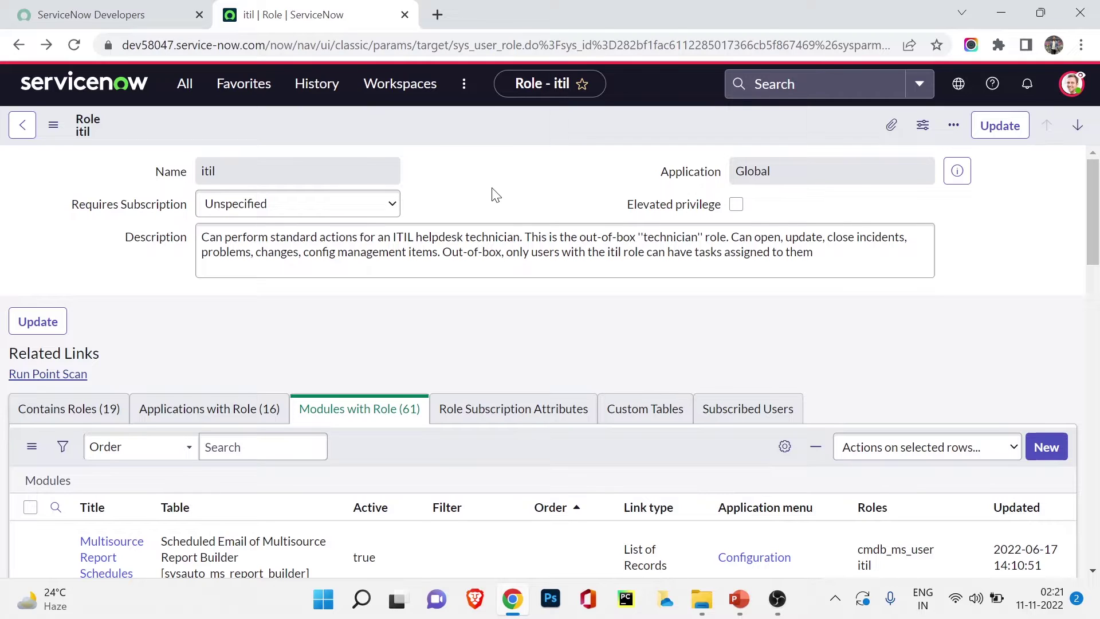
# - Find groups in the navigator, open the System Security Groups list, and open Sales Group and IT Group in separate browser tabs
pyautogui.click(185, 83)
pyautogui.write('groups')
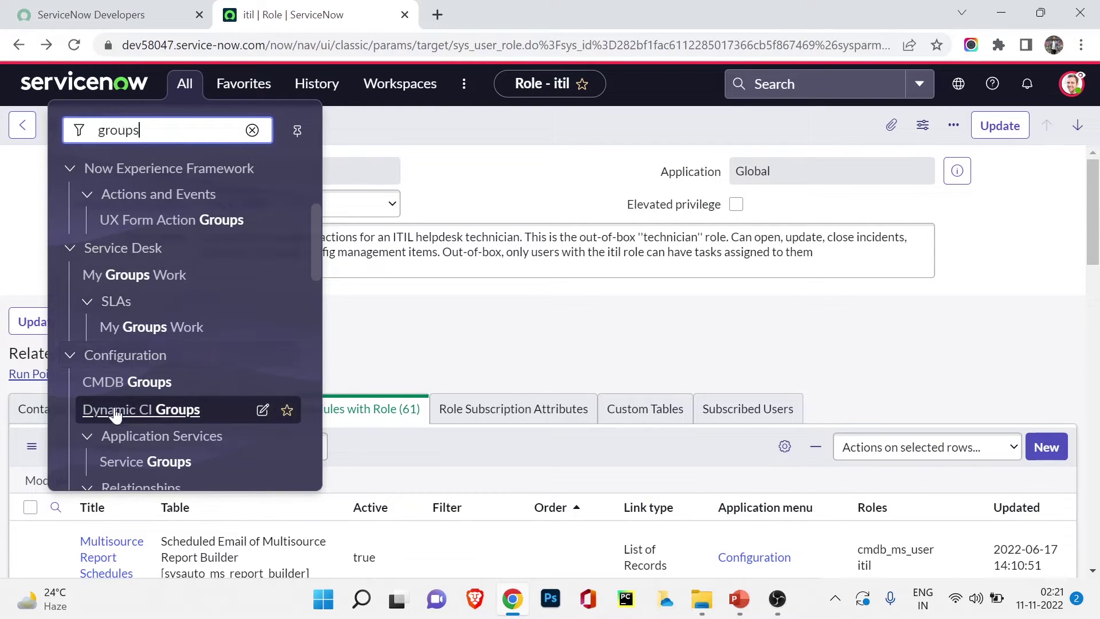
pyautogui.scroll(-10, 114, 404)
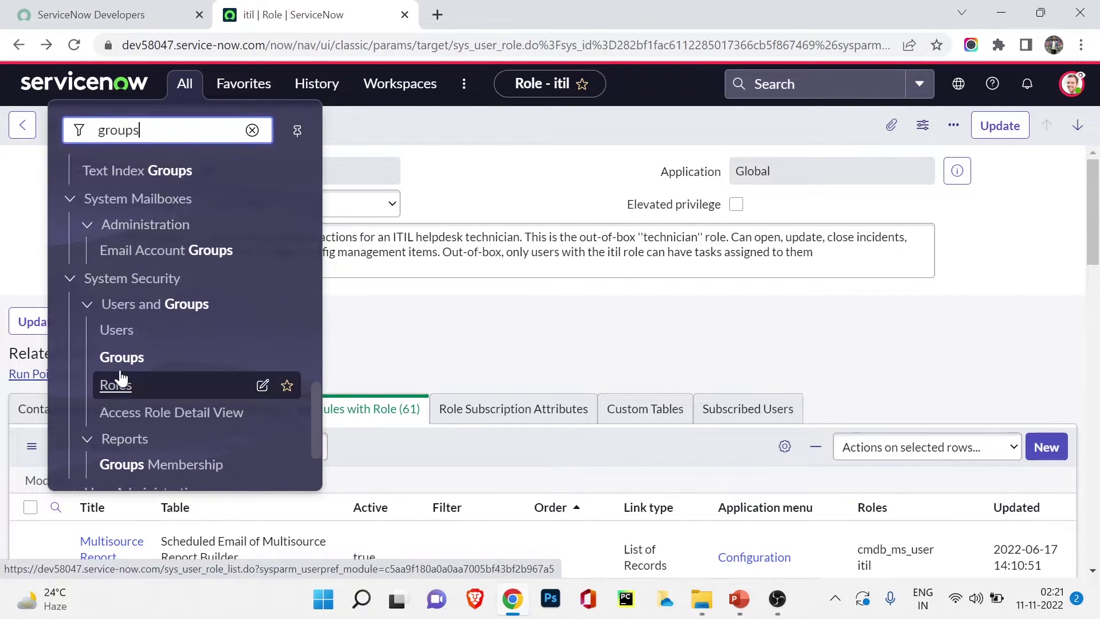
pyautogui.click(123, 358)
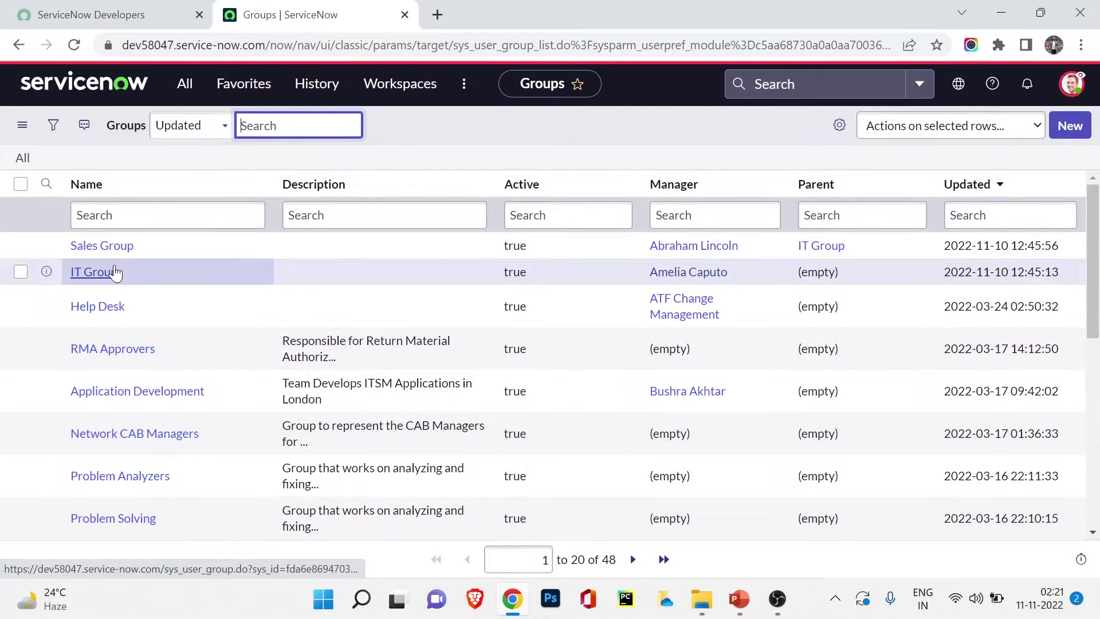
pyautogui.middleClick(104, 247)
pyautogui.middleClick(114, 271)
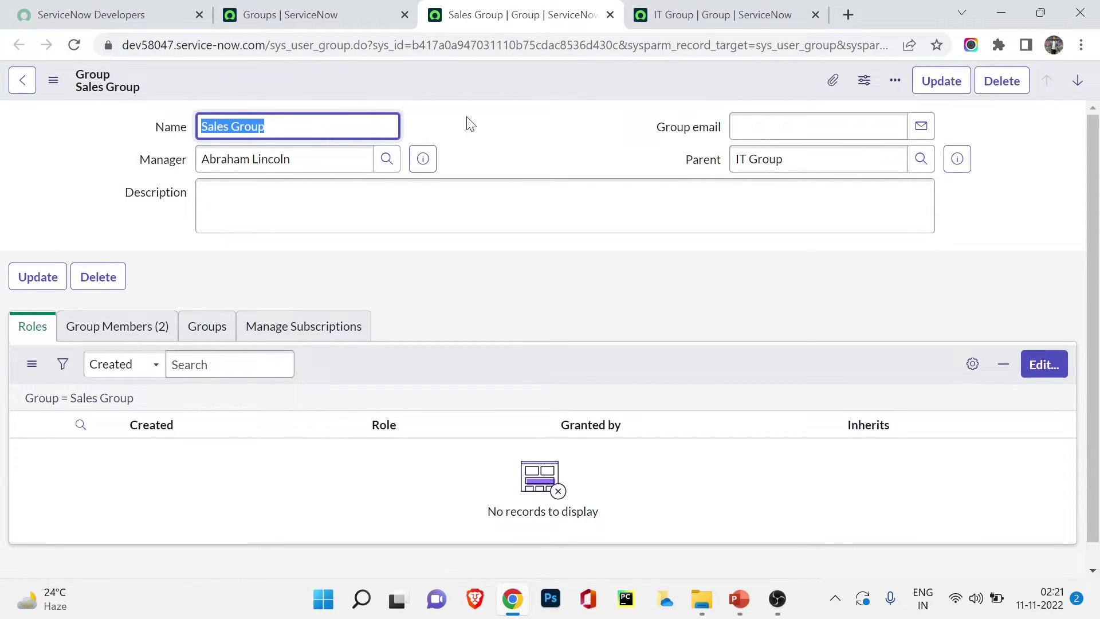
# - Review the IT Group's child groups and members, and check the roles on the second listed member's user record
pyautogui.click(695, 15)
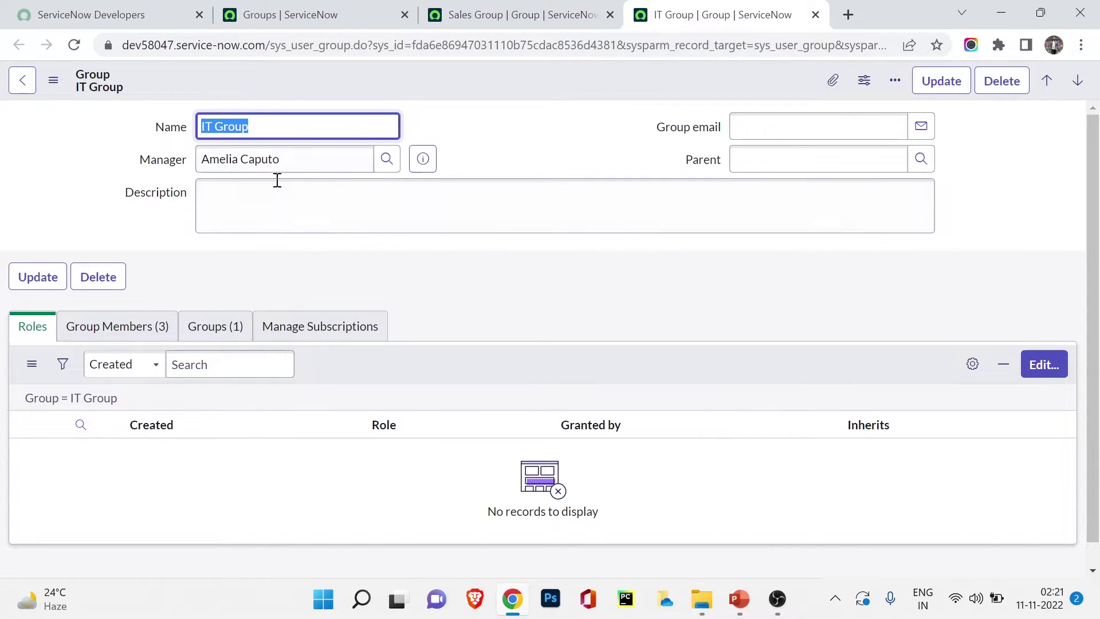
pyautogui.click(213, 327)
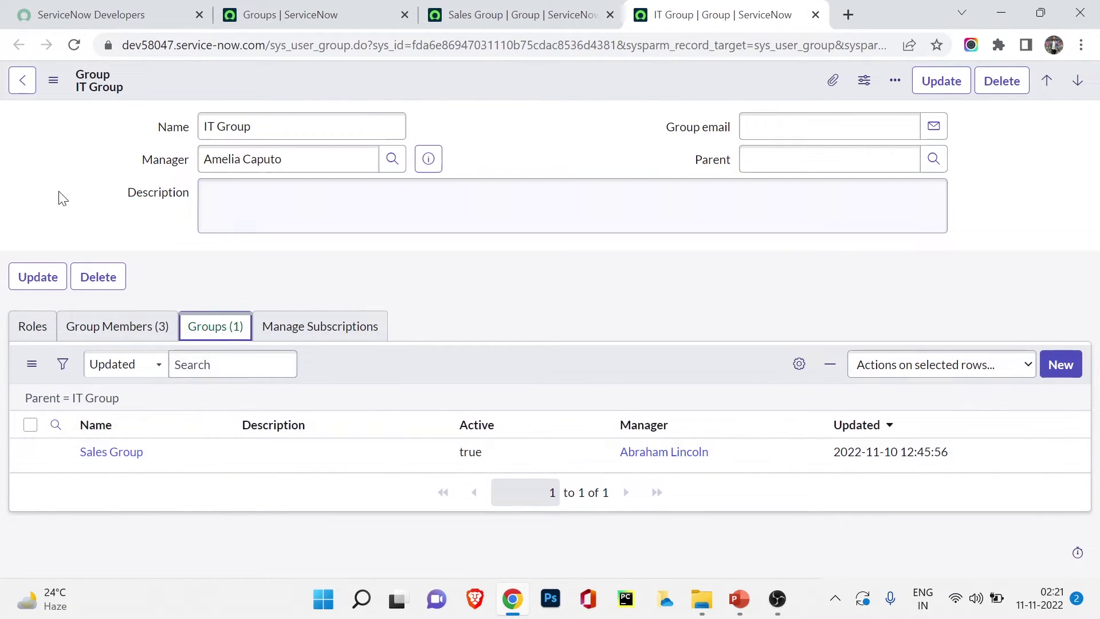
pyautogui.click(144, 341)
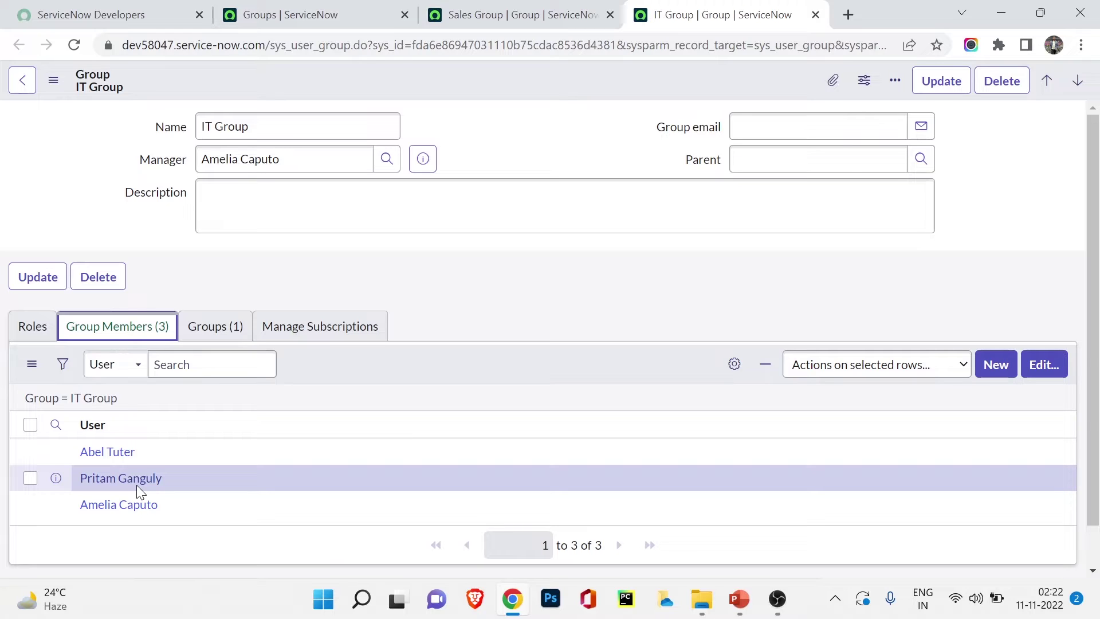
pyautogui.click(116, 480)
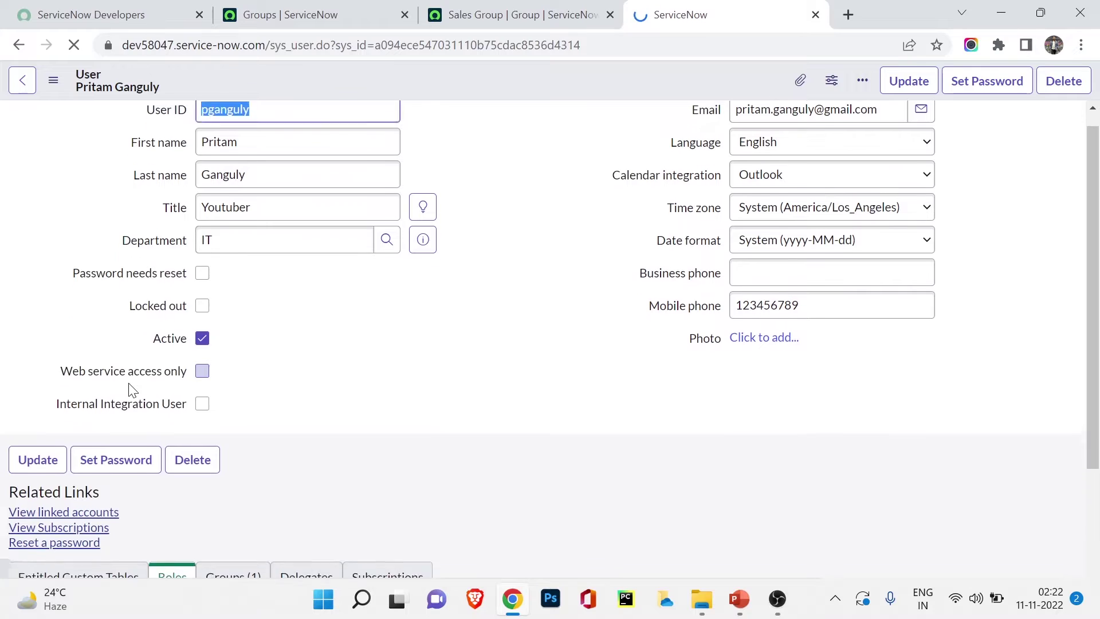
pyautogui.scroll(-4, 130, 386)
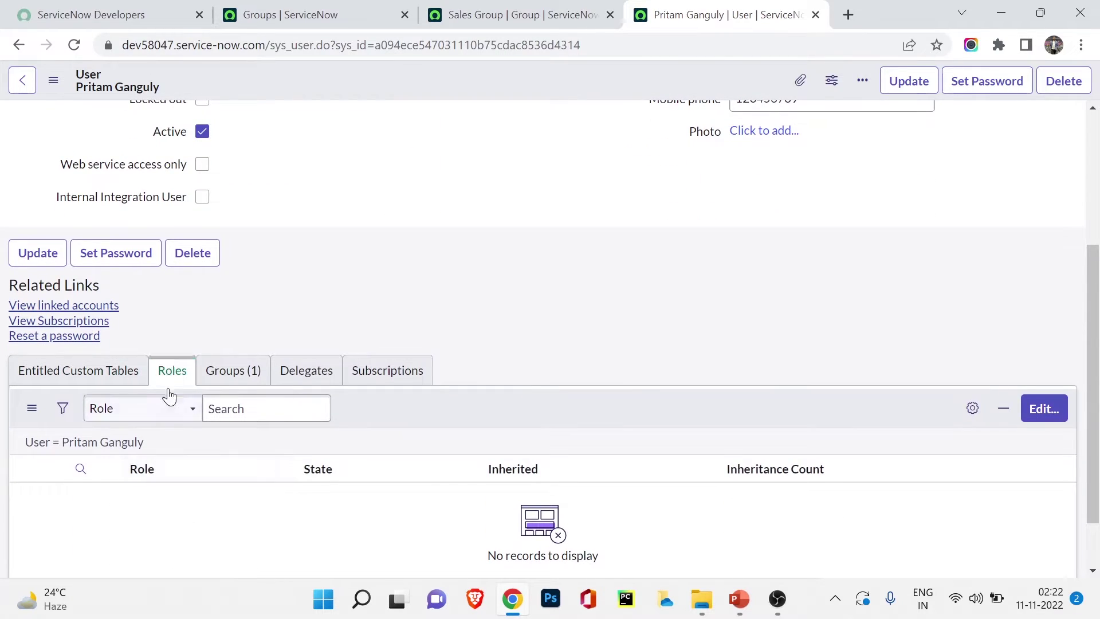
pyautogui.scroll(5, 201, 540)
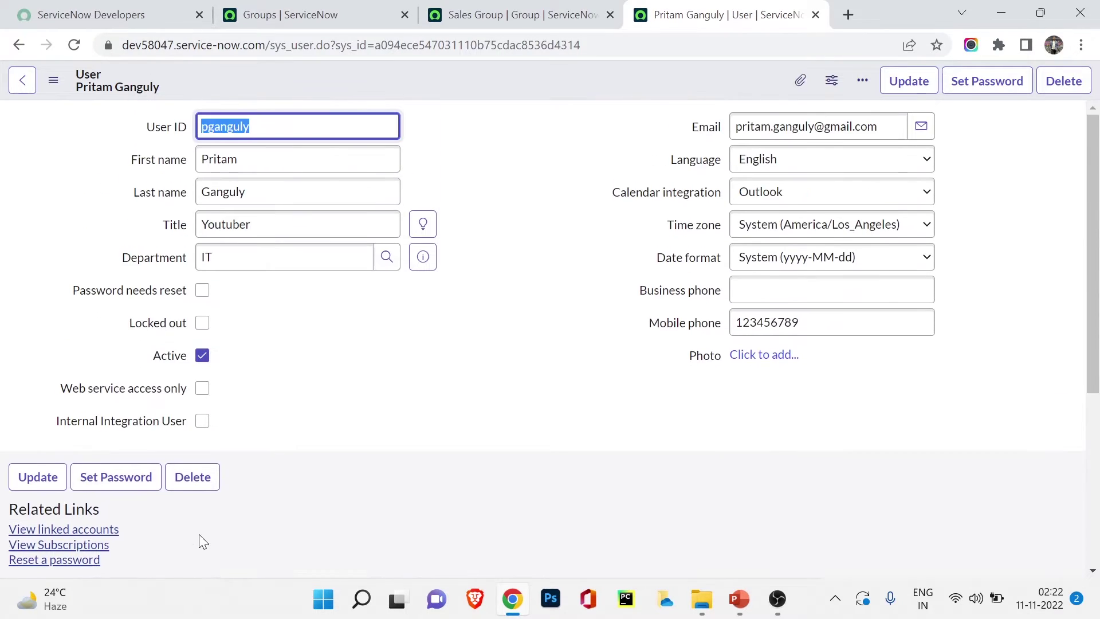
# - Impersonate the same IT Group member, choosing the user from the recent impersonations
pyautogui.click(366, 15)
pyautogui.click(1073, 86)
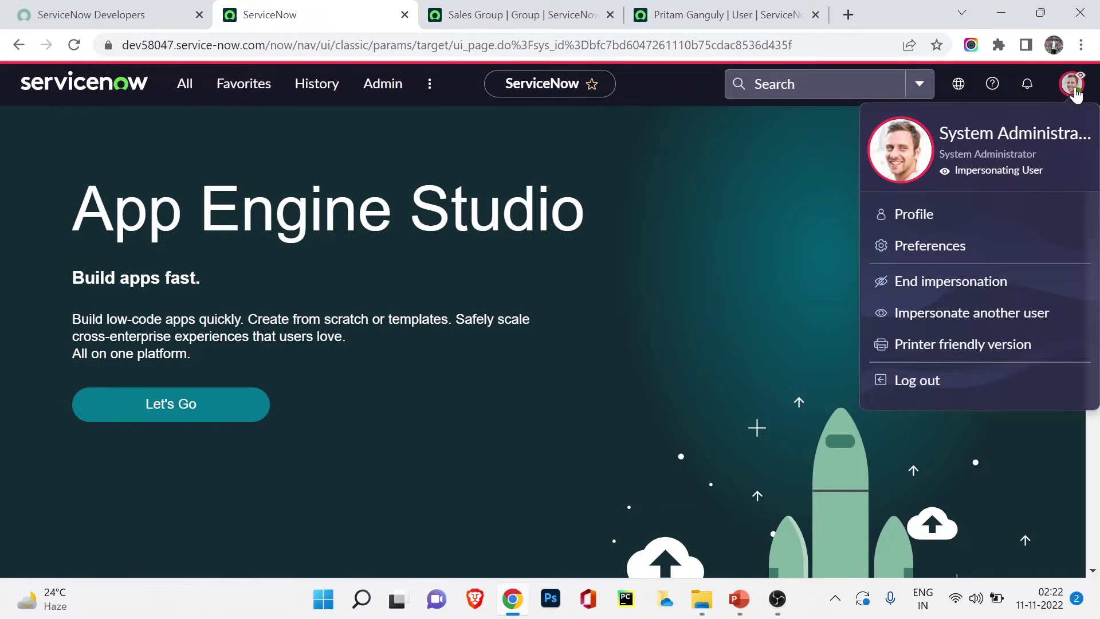
pyautogui.click(935, 321)
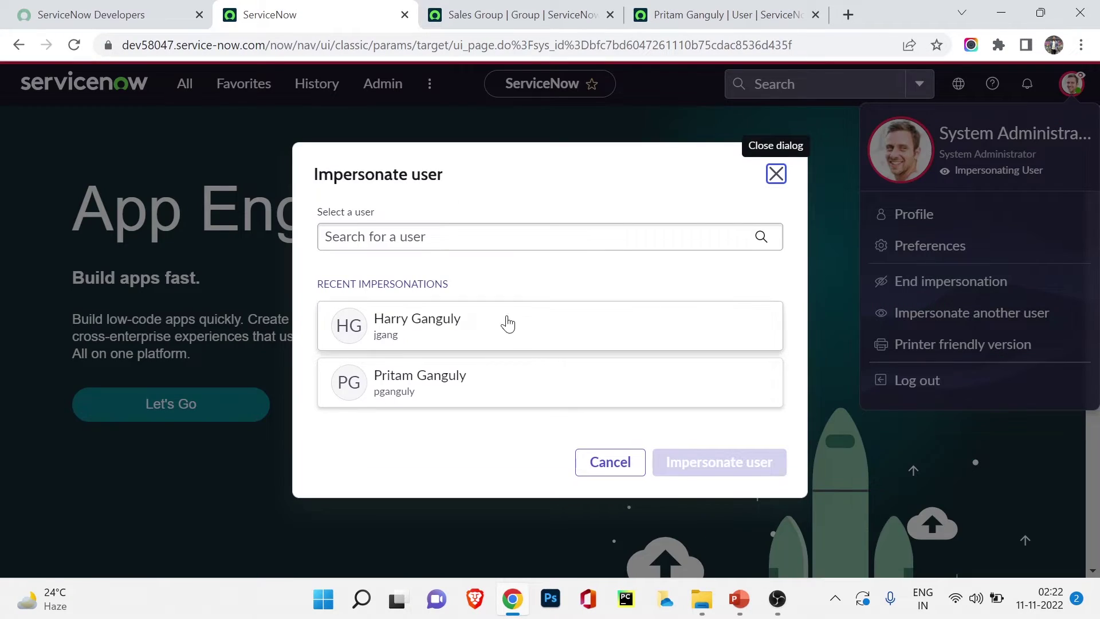
pyautogui.click(476, 393)
pyautogui.click(737, 466)
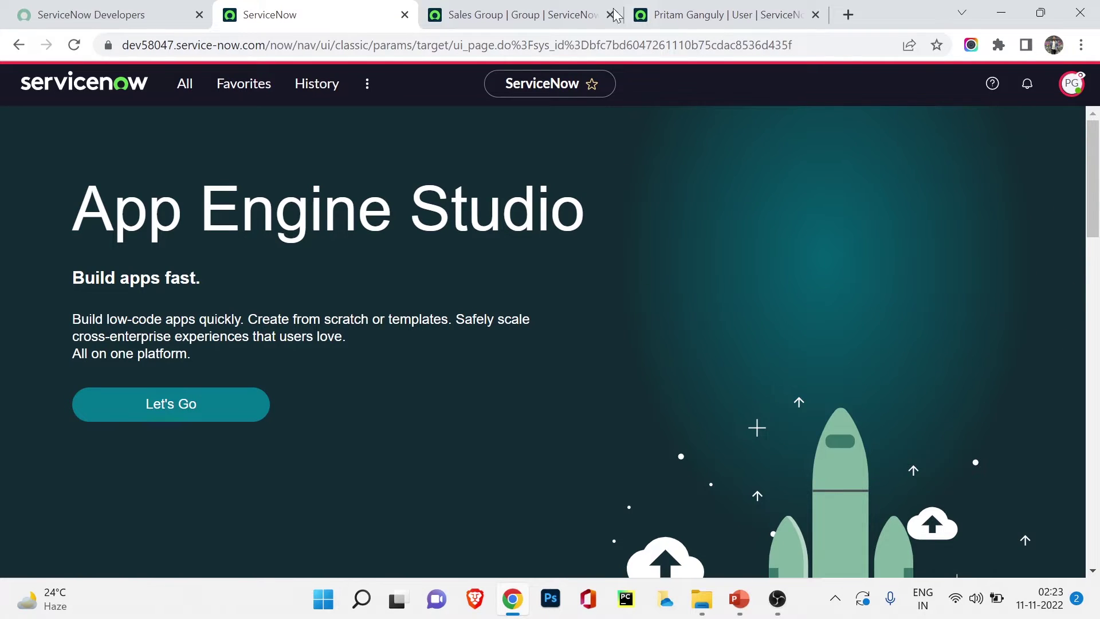
# - Check which applications the impersonated user can access, and end the impersonation
pyautogui.click(190, 91)
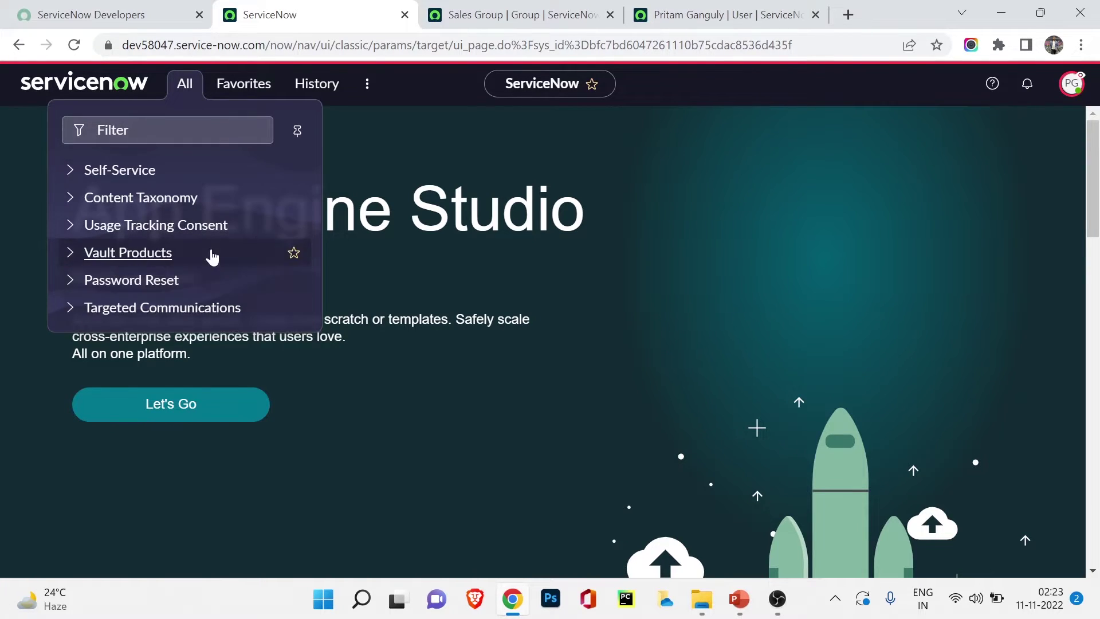
pyautogui.click(859, 348)
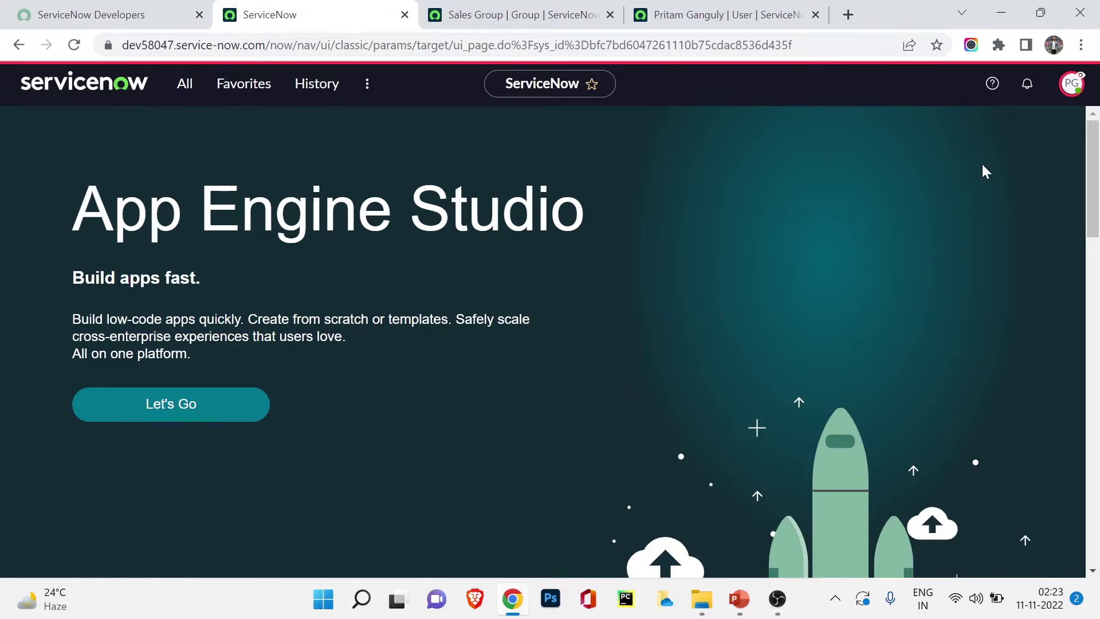
pyautogui.click(1073, 84)
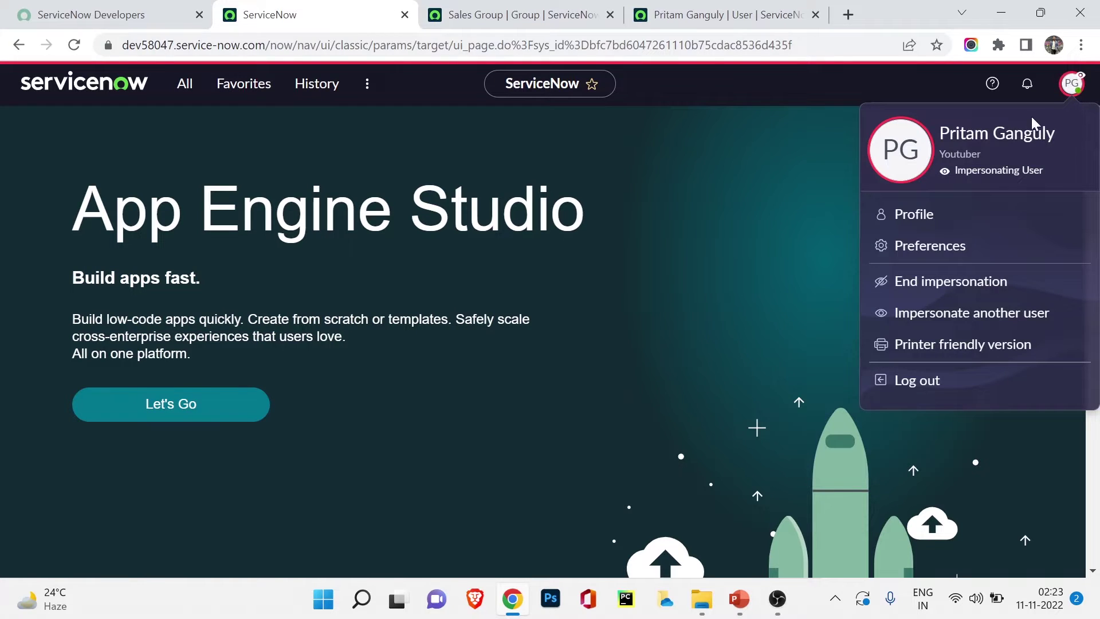
pyautogui.click(915, 297)
# - Add the itil role to the IT Group's roles list and save the change
pyautogui.click(494, 12)
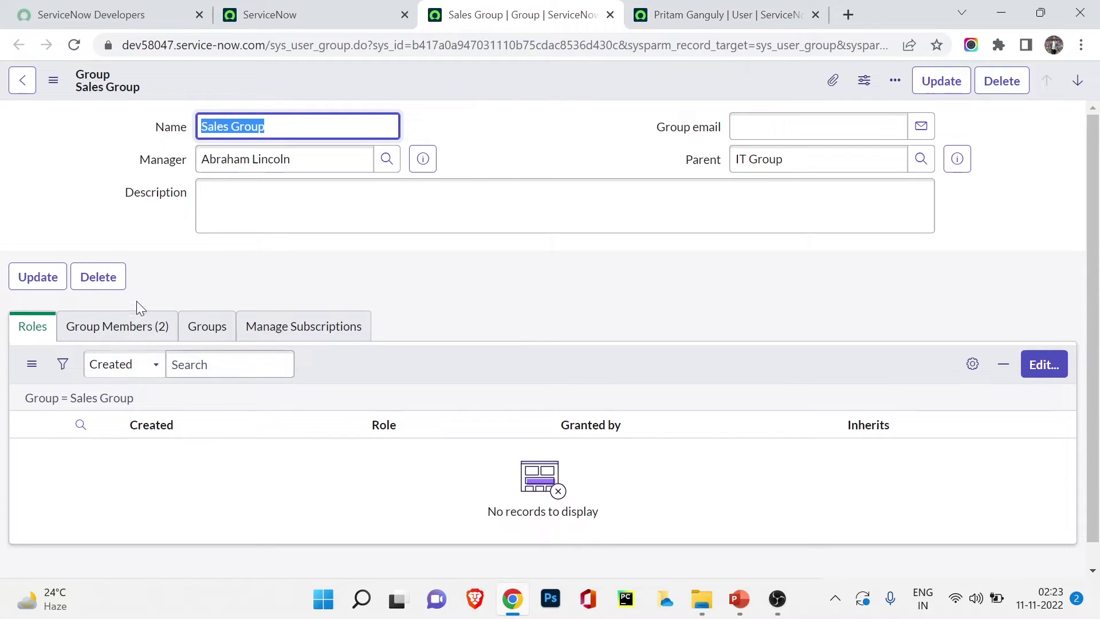
pyautogui.hotkey('ctrl', 'Tab')
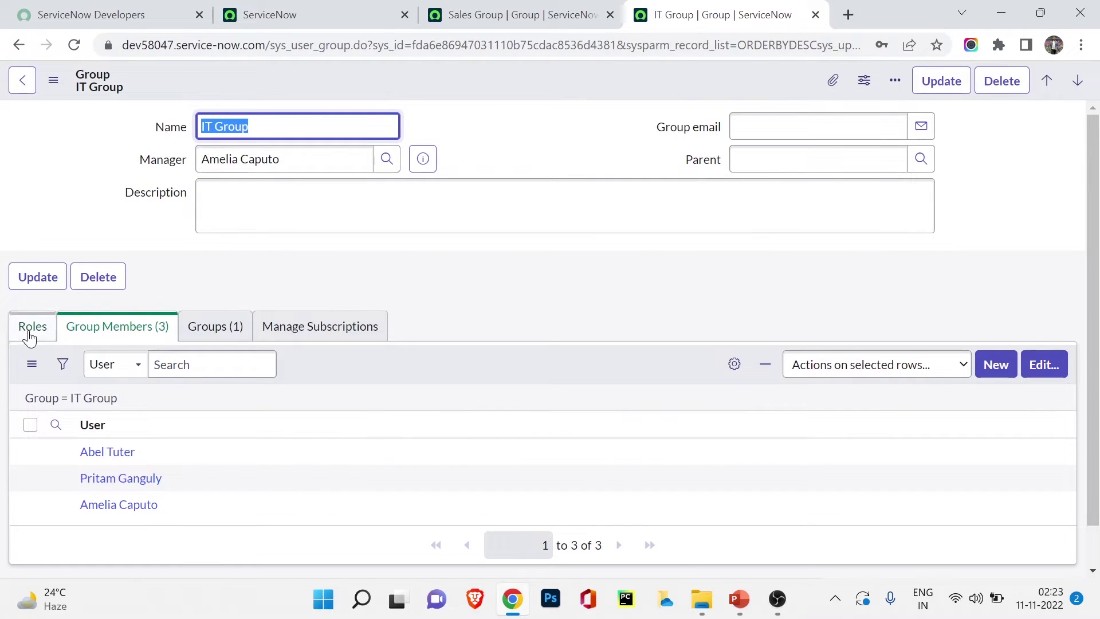
pyautogui.click(32, 330)
pyautogui.click(1048, 371)
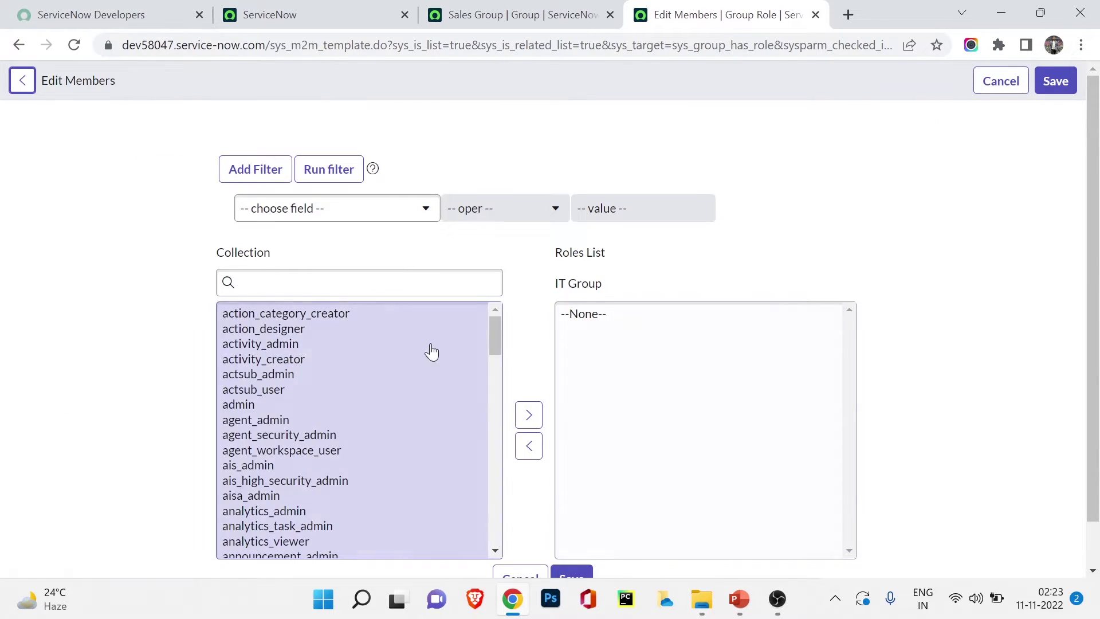
pyautogui.click(334, 287)
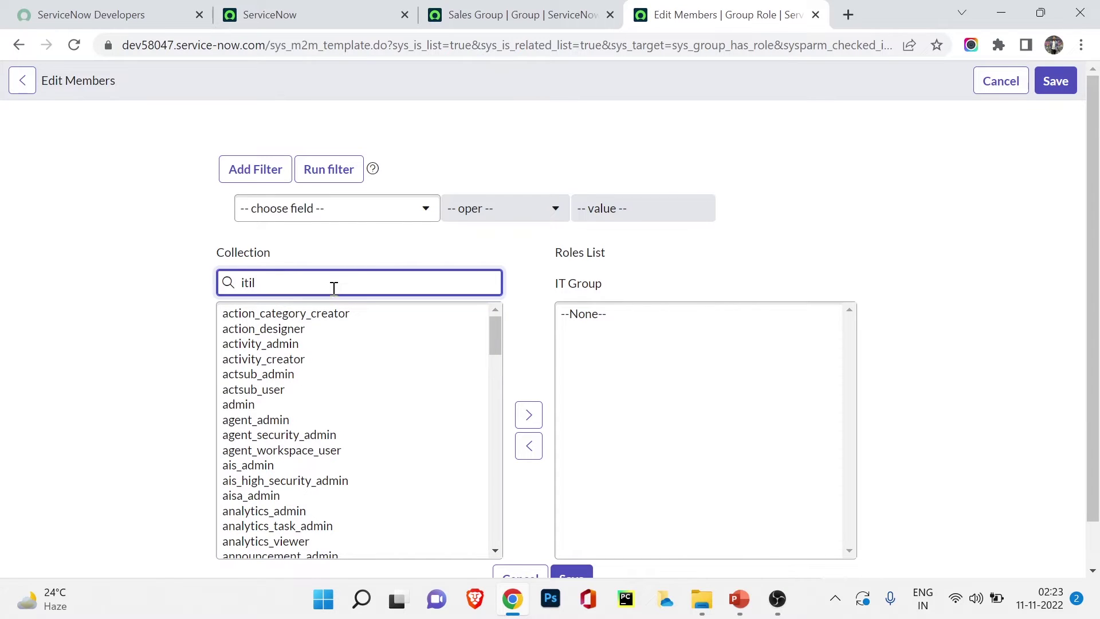
pyautogui.click(241, 314)
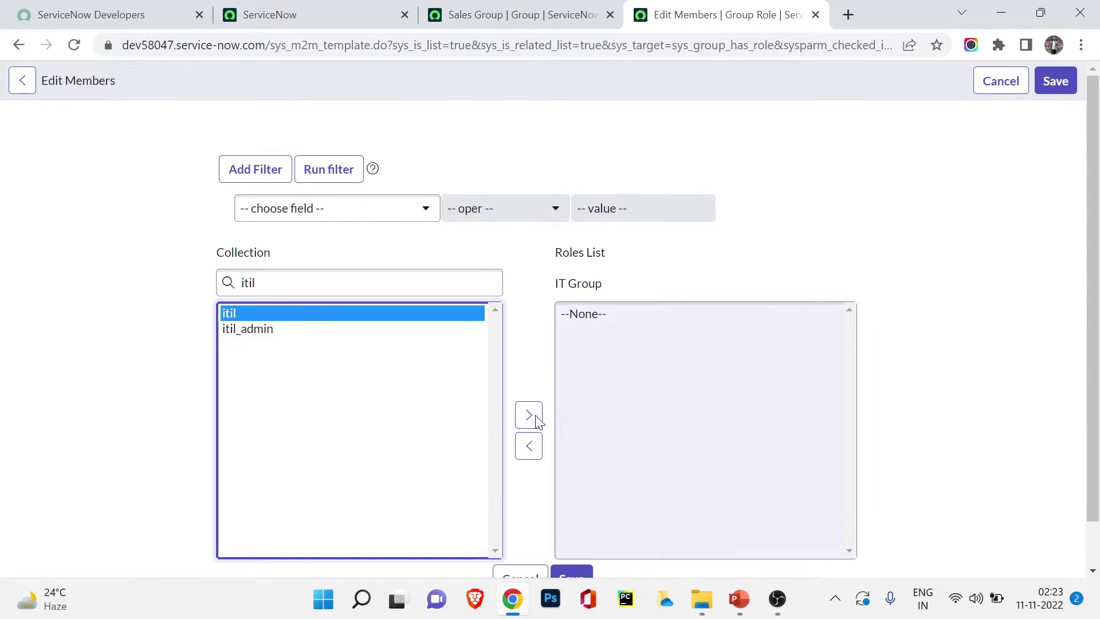
pyautogui.click(529, 415)
pyautogui.scroll(-2, 574, 458)
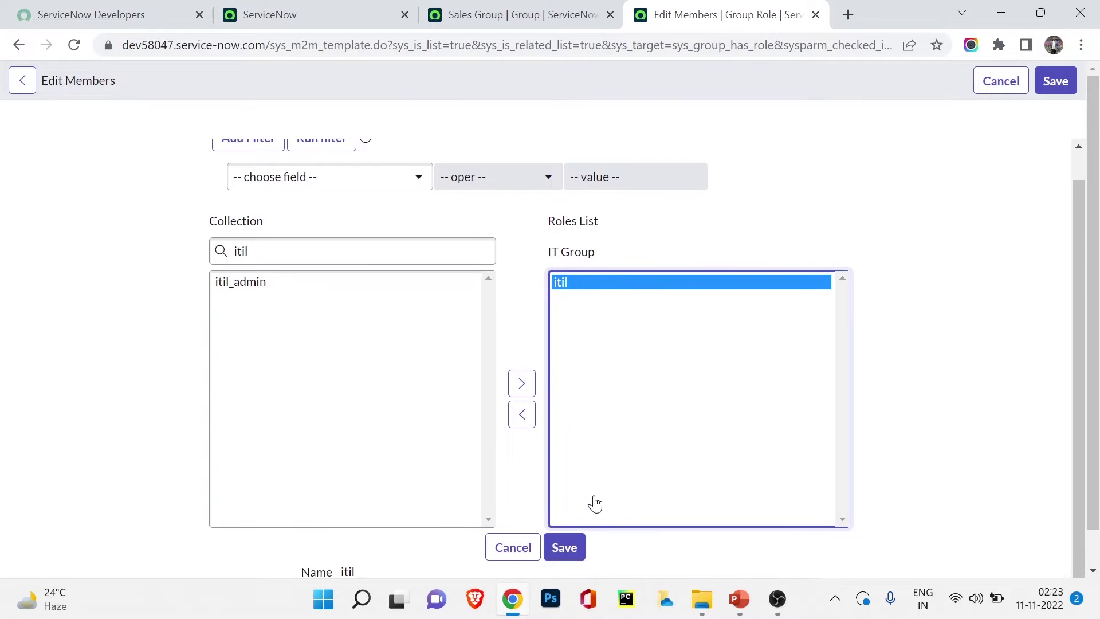
pyautogui.click(564, 509)
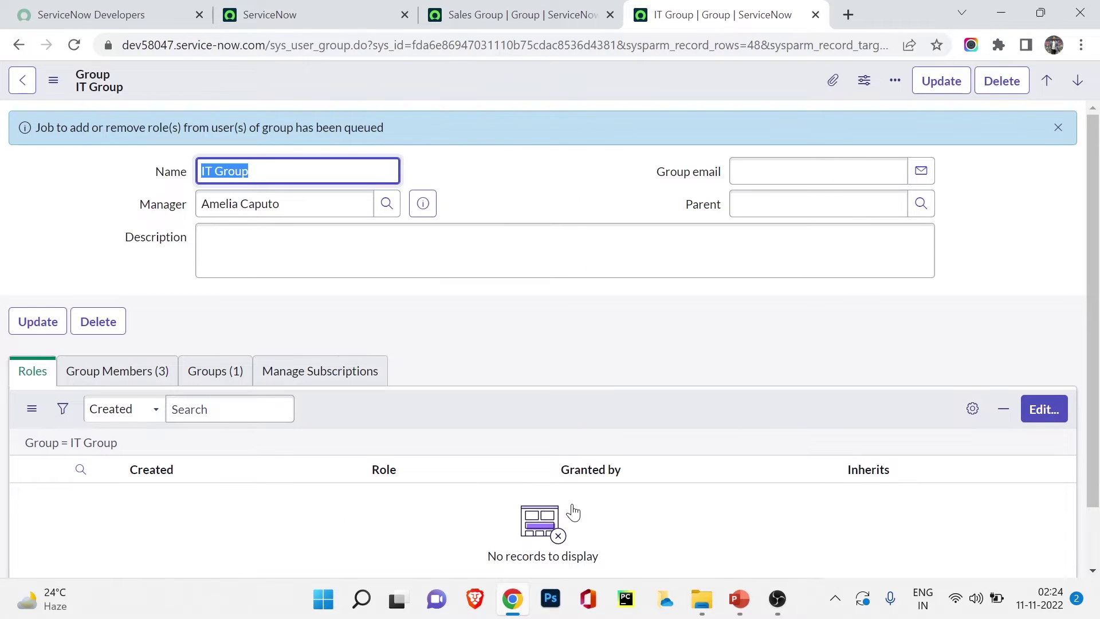
# - Update the IT Group record and check the roles inherited by its child Sales Group
pyautogui.click(929, 89)
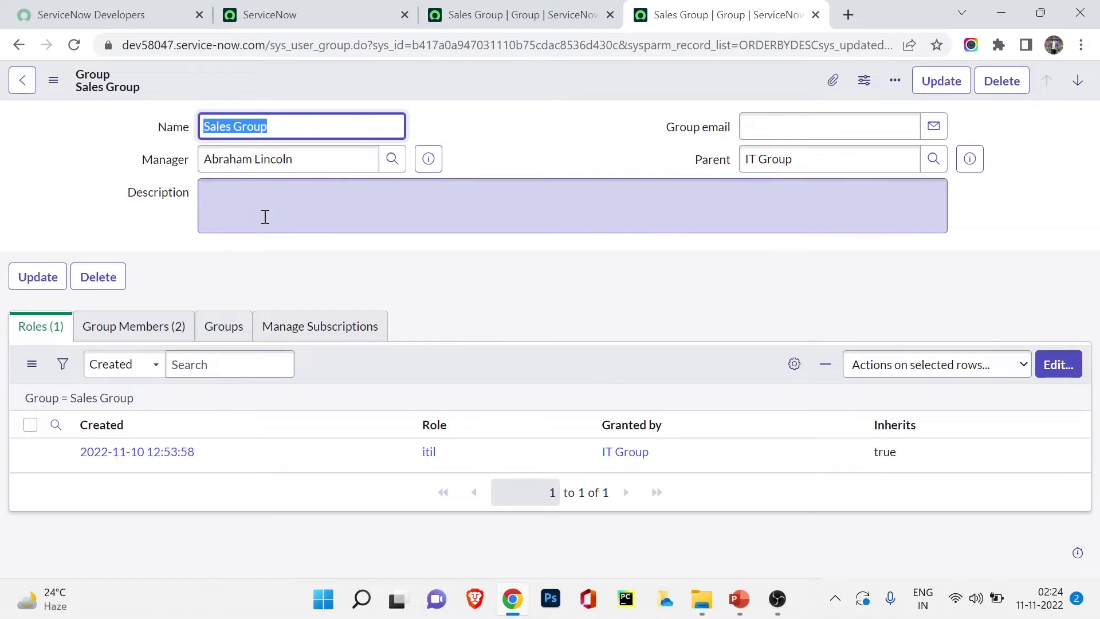
pyautogui.click(504, 14)
# - Reopen the IT Group from the navigation history and check its roles and group members
pyautogui.click(332, 8)
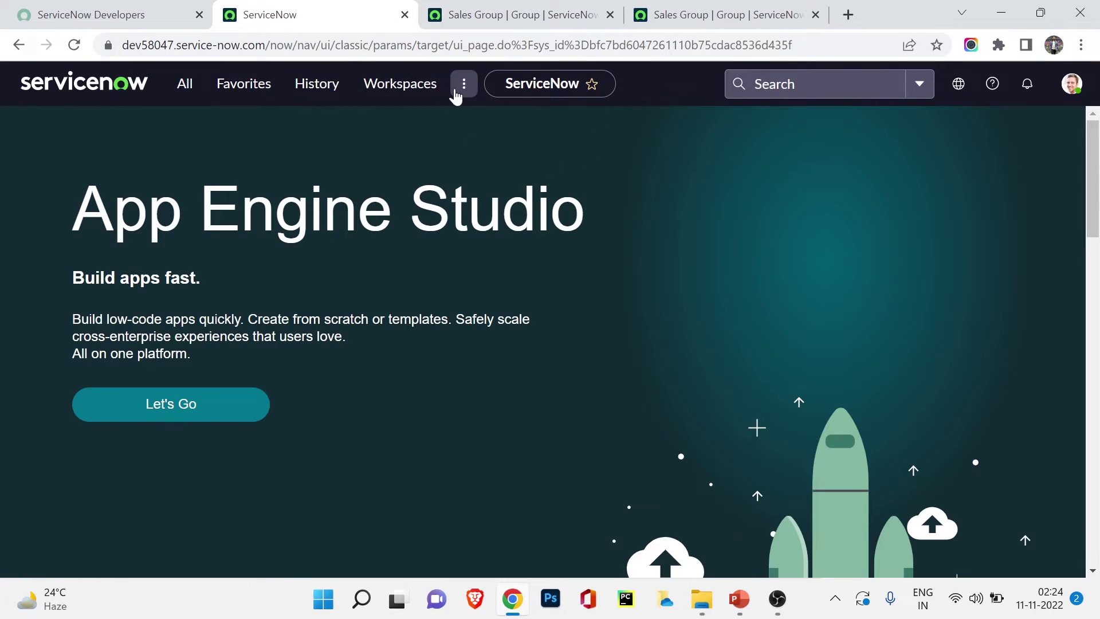
pyautogui.click(319, 96)
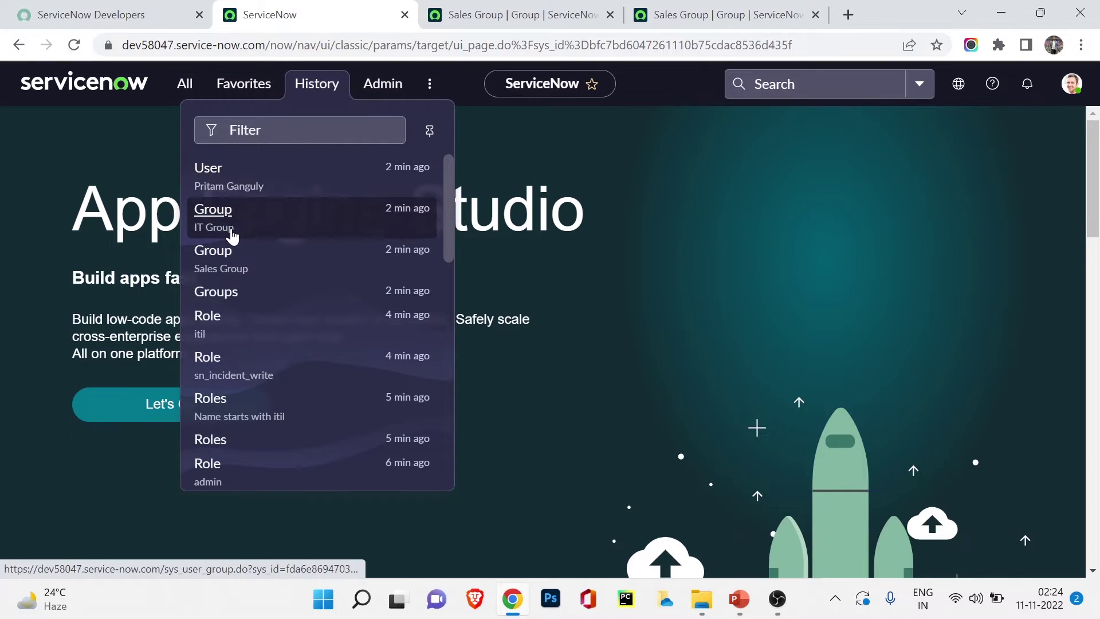
pyautogui.click(214, 221)
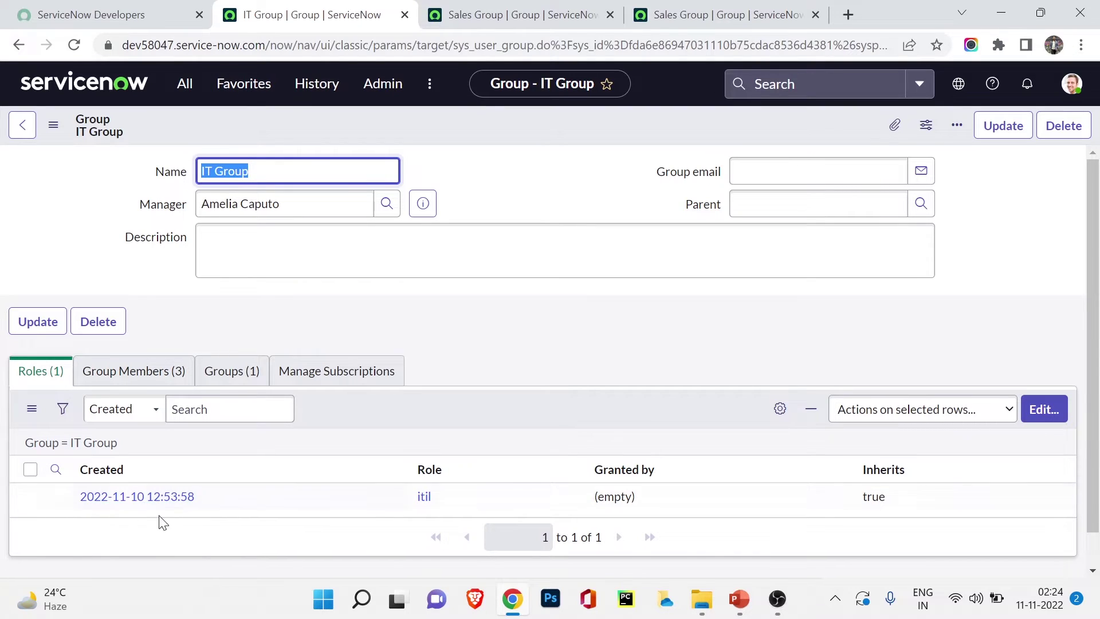
pyautogui.click(110, 371)
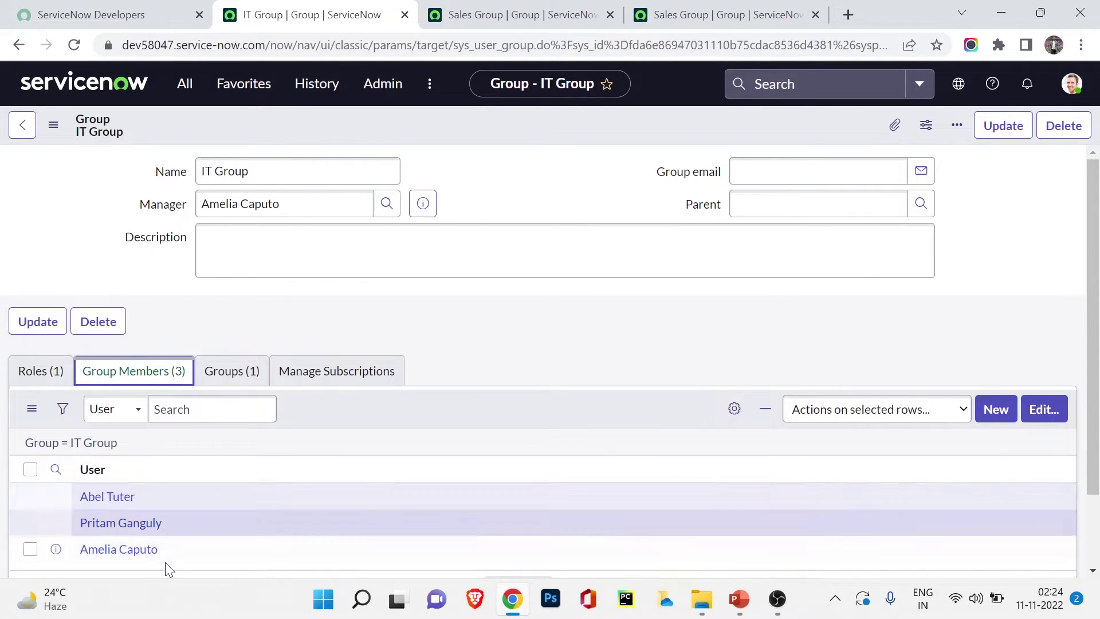
# - Check the role assigned to the IT Group and impersonate its member listed among the recent impersonations
pyautogui.click(55, 372)
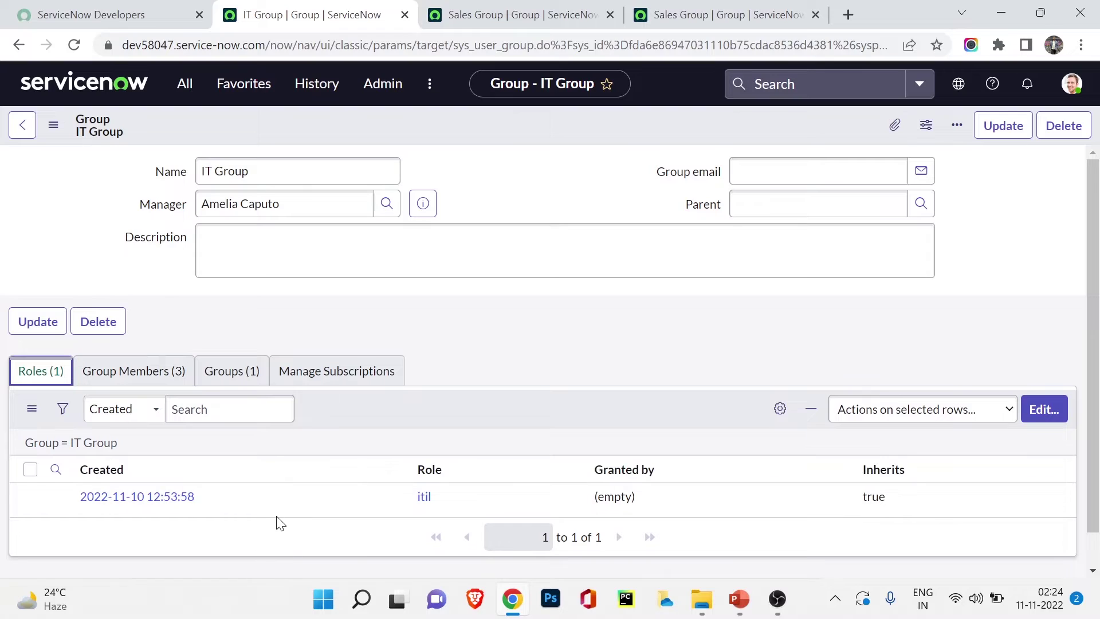
pyautogui.click(1070, 84)
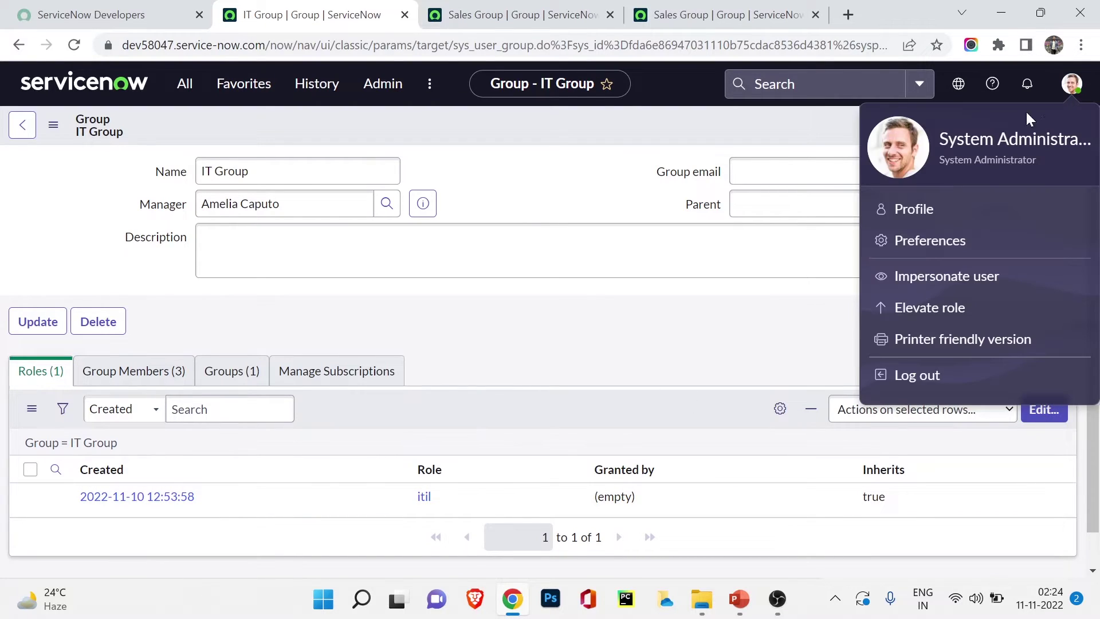
pyautogui.click(922, 291)
pyautogui.click(424, 395)
pyautogui.click(759, 468)
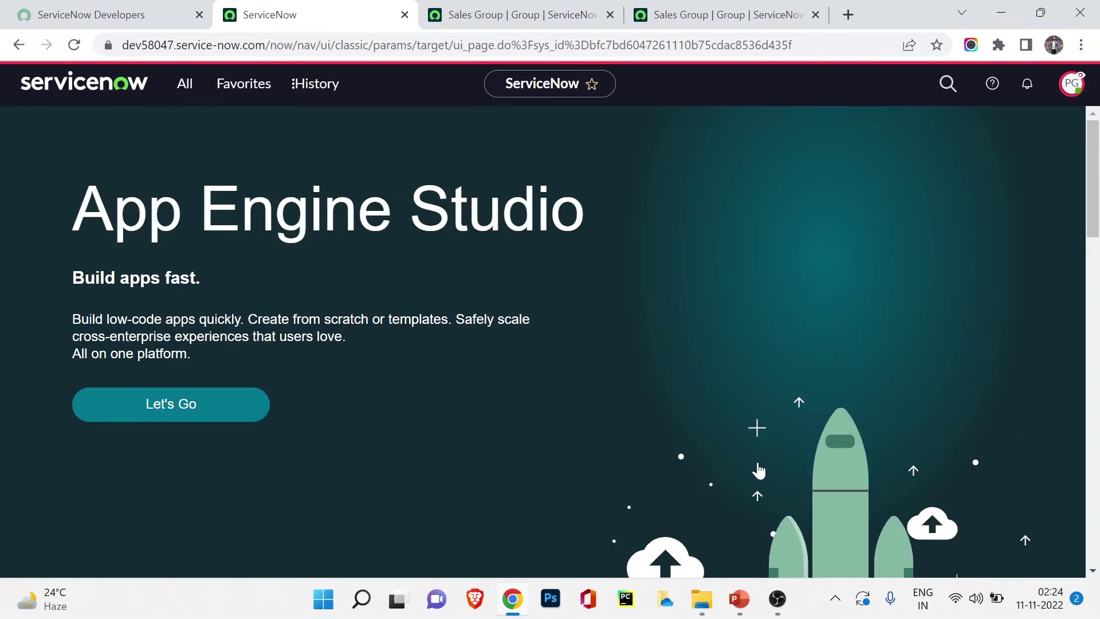
# - Review the full list of applications available to the impersonated IT Group member, and end the impersonation
pyautogui.click(187, 89)
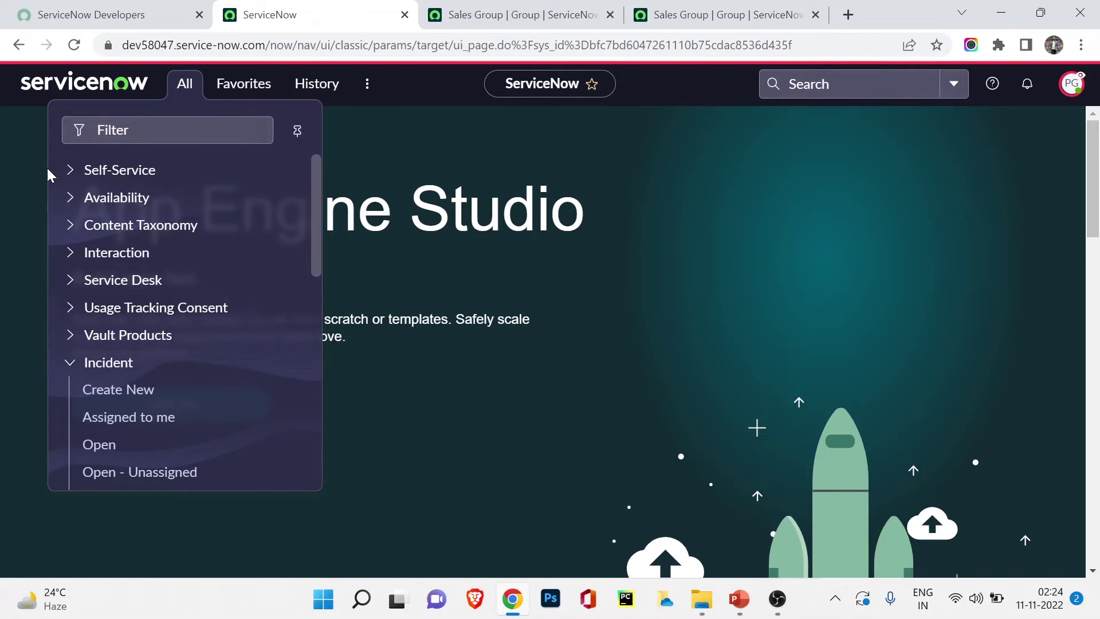
pyautogui.scroll(-7, 86, 298)
pyautogui.scroll(-1, 80, 286)
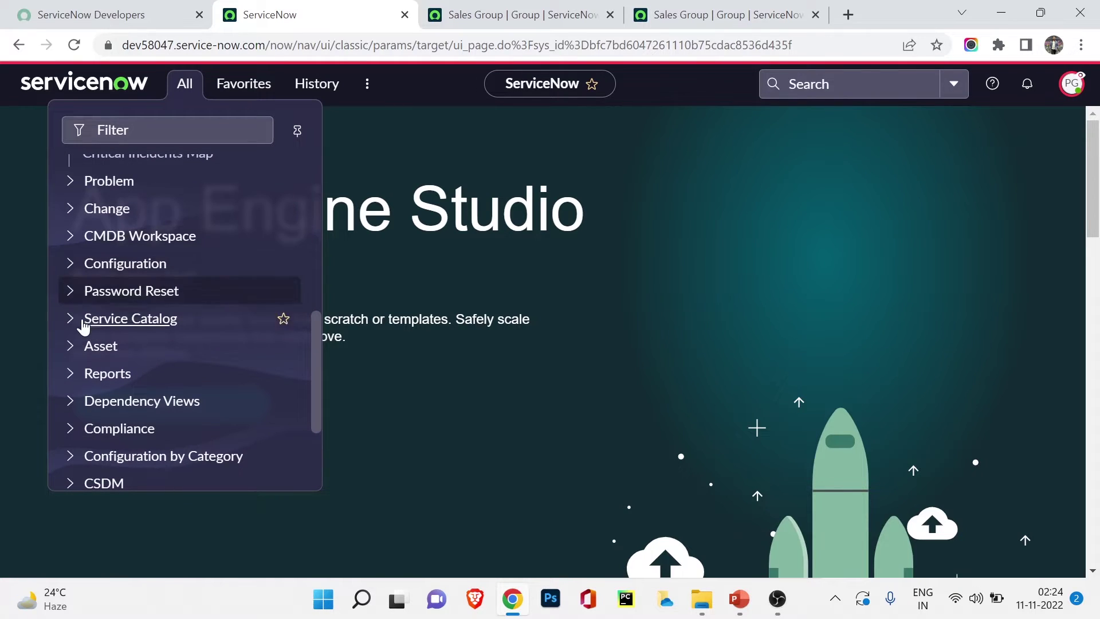
pyautogui.scroll(8, 149, 241)
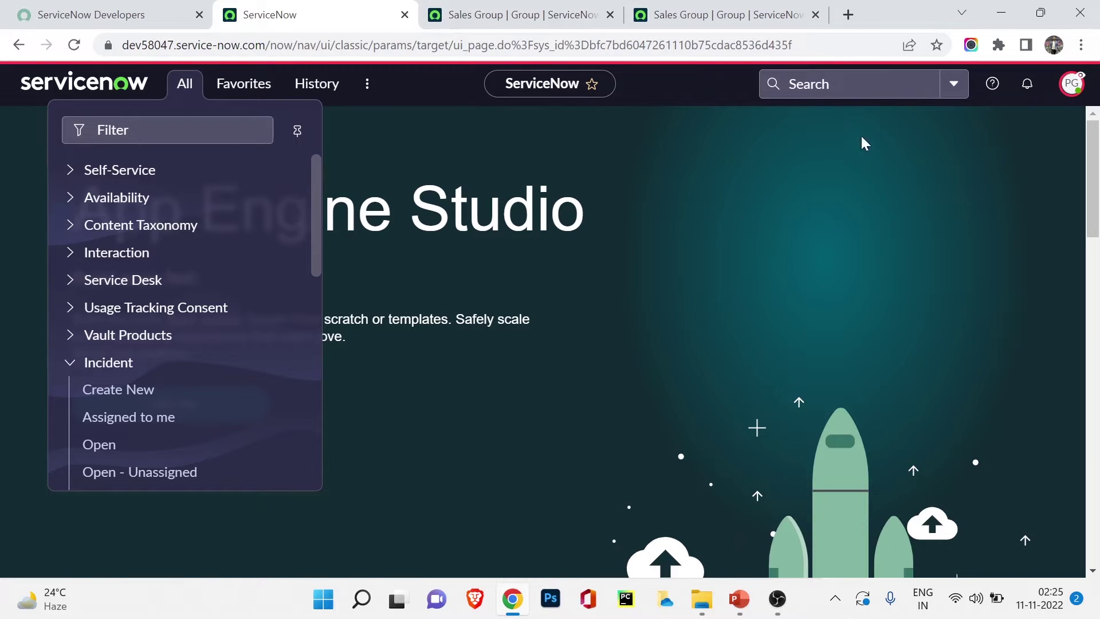
pyautogui.click(1069, 86)
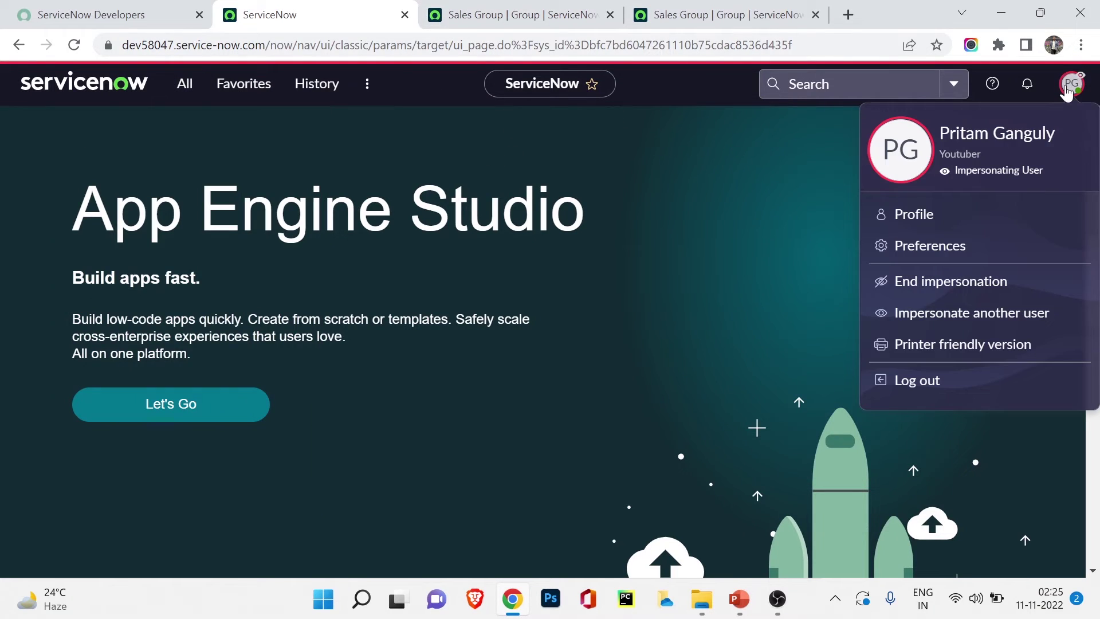
pyautogui.click(902, 292)
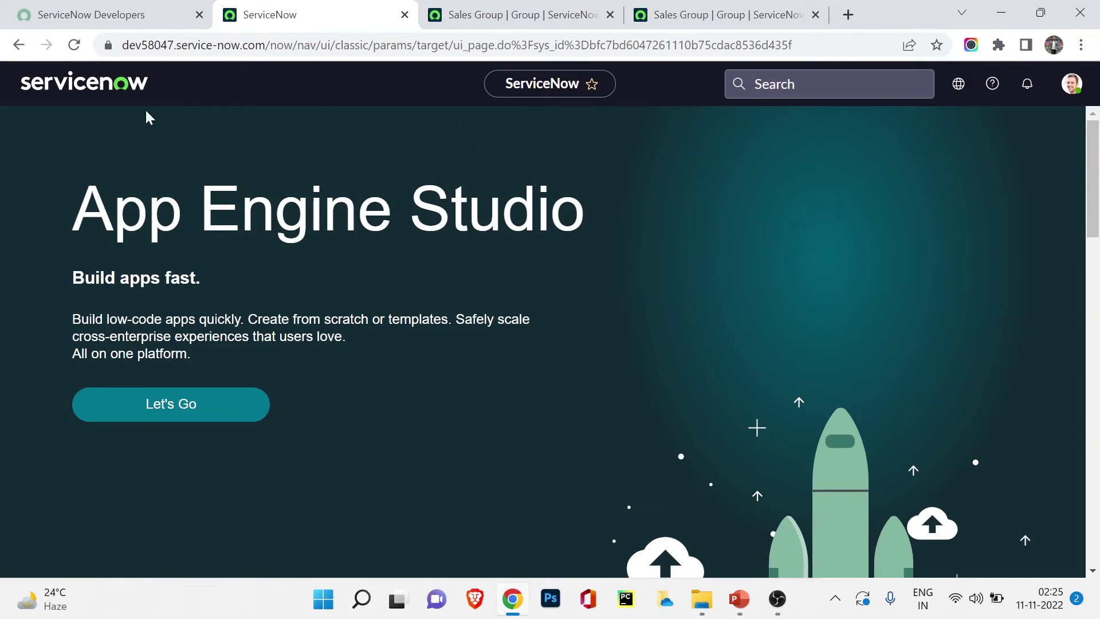
# - Reopen the IT Group from the navigation history and review the inherited roles on the previously impersonated member's user record
pyautogui.click(310, 93)
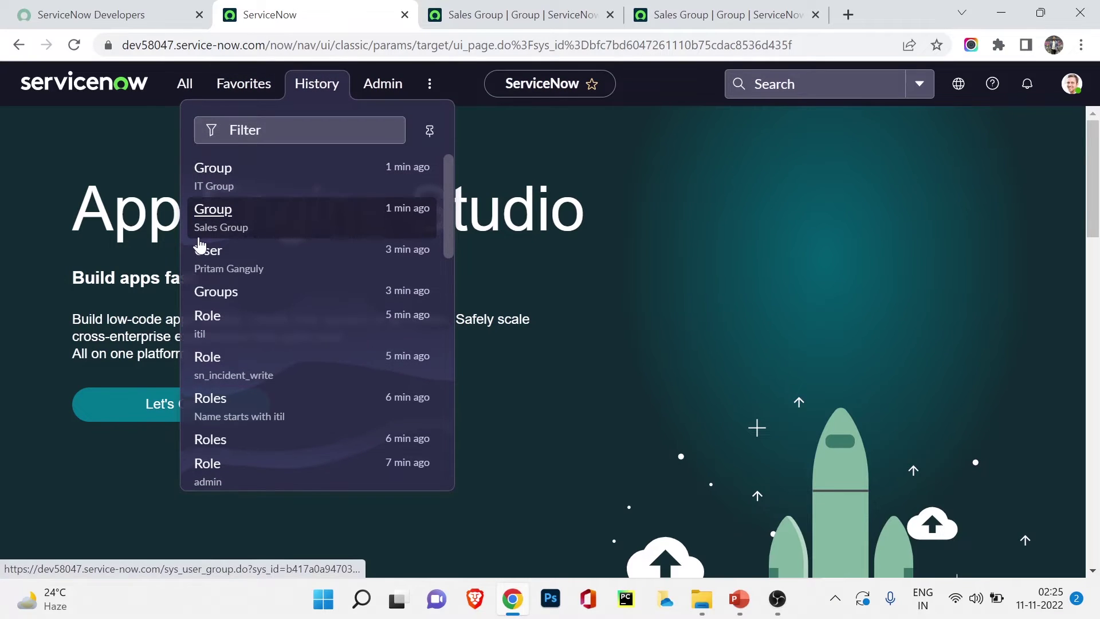
pyautogui.click(209, 178)
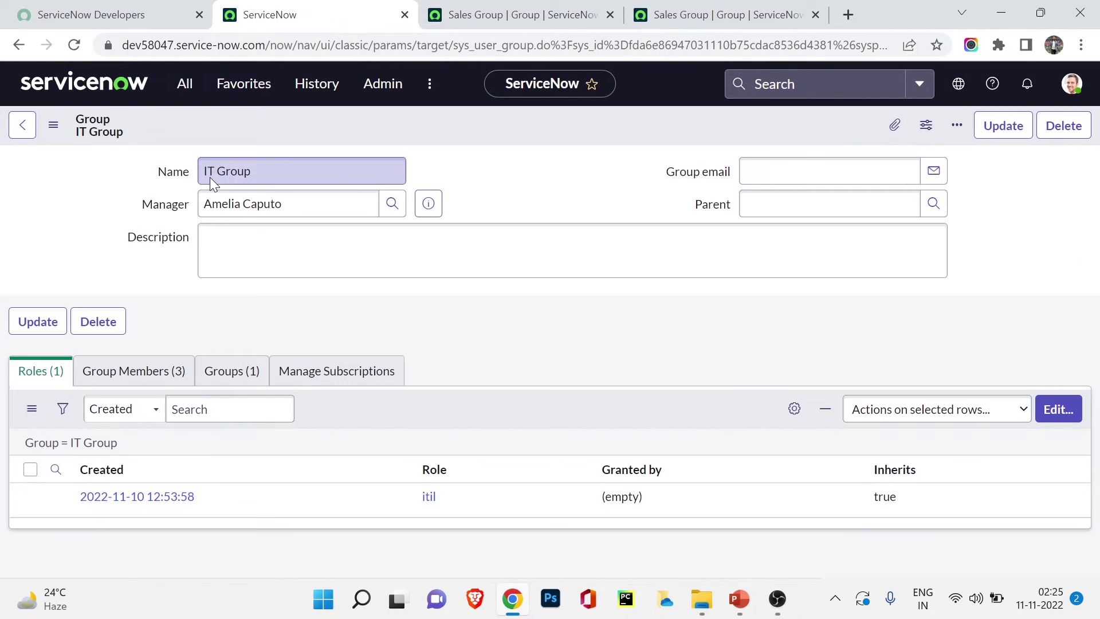
pyautogui.click(131, 383)
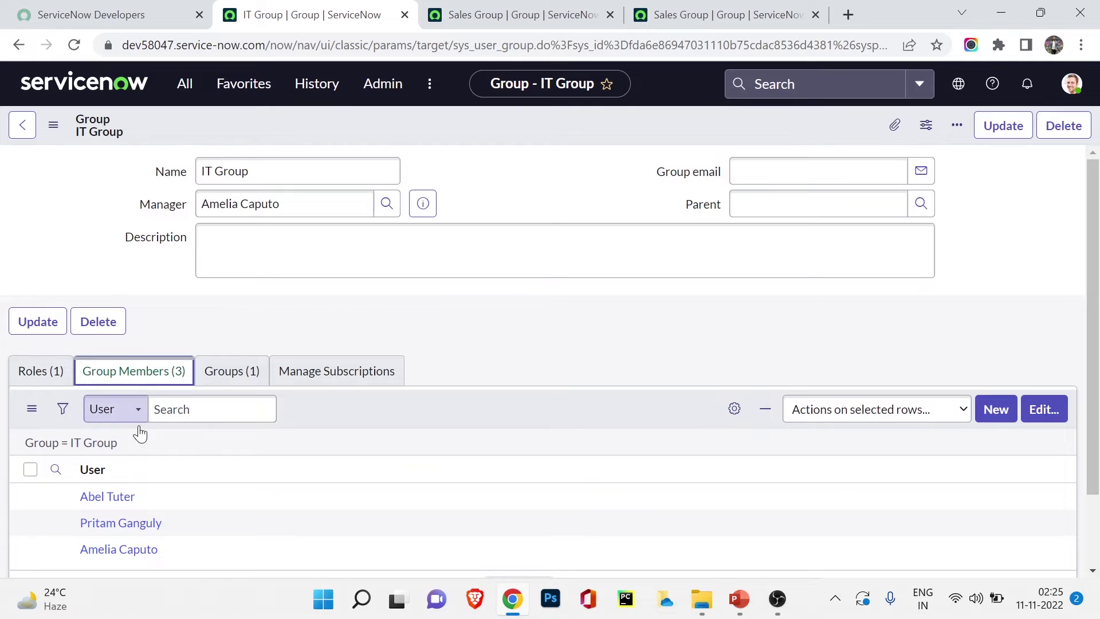
pyautogui.click(155, 523)
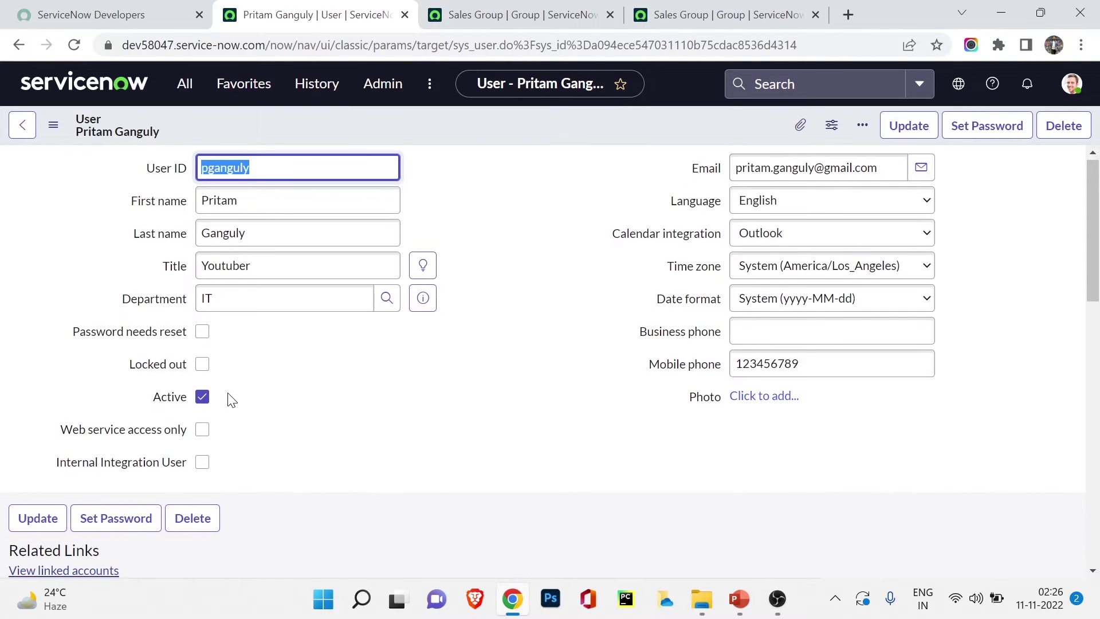
pyautogui.scroll(-5, 229, 398)
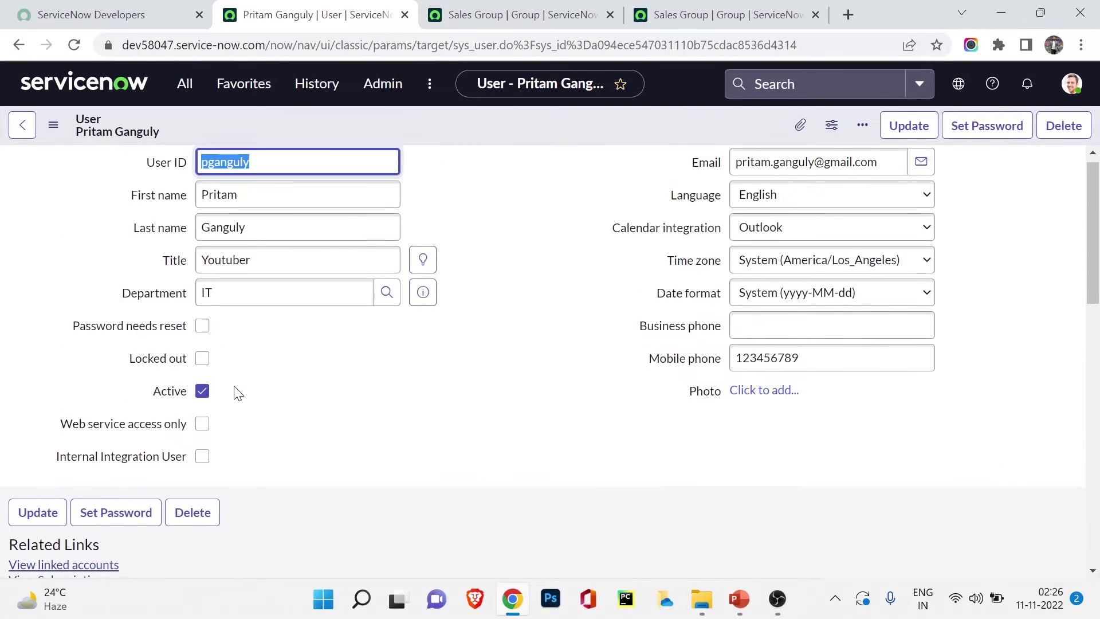
pyautogui.scroll(-3, 43, 425)
pyautogui.scroll(-5, 43, 425)
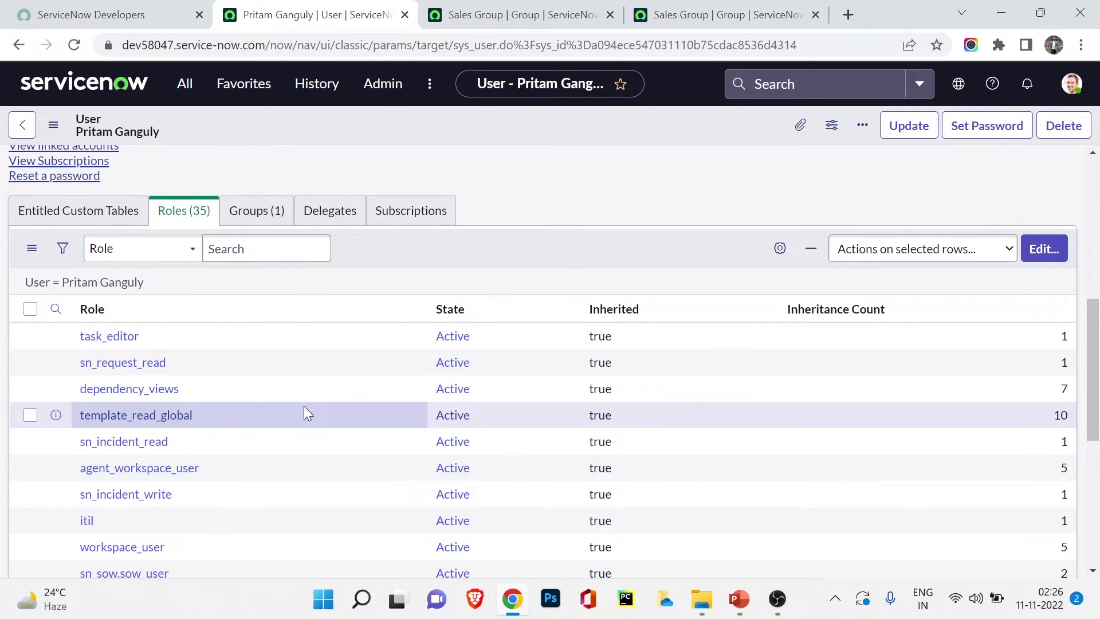
# - Open the itil role from the member's roles list and view the roles it contains
pyautogui.scroll(-2, 78, 443)
pyautogui.click(85, 437)
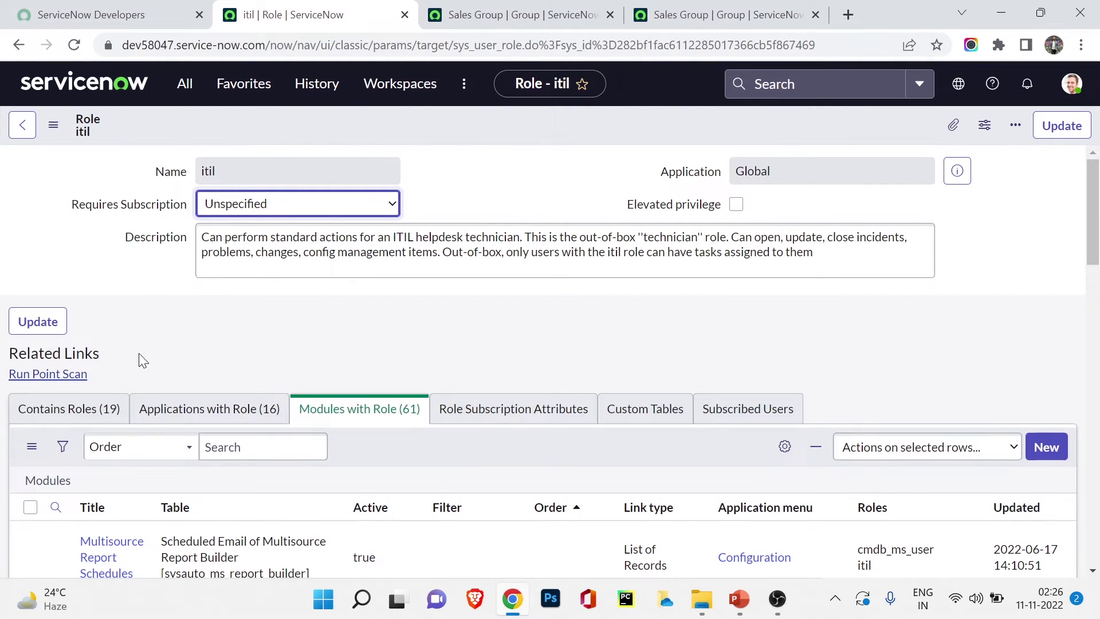
pyautogui.click(109, 409)
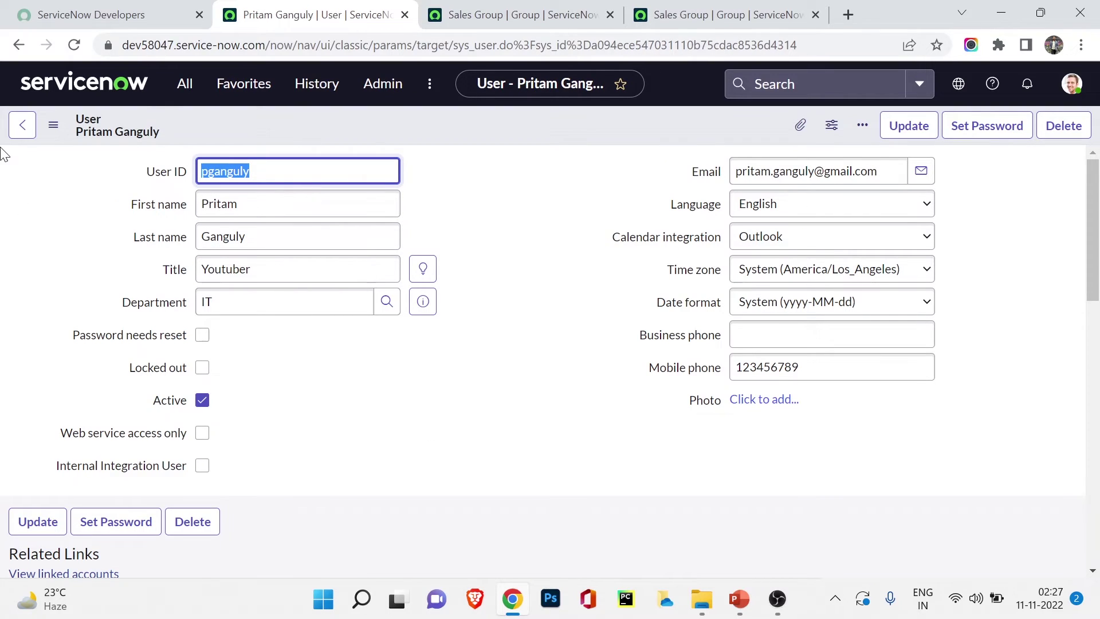
# - Return to the IT Group's roles and compare them with the roles and members of the child Sales Group
pyautogui.click(22, 126)
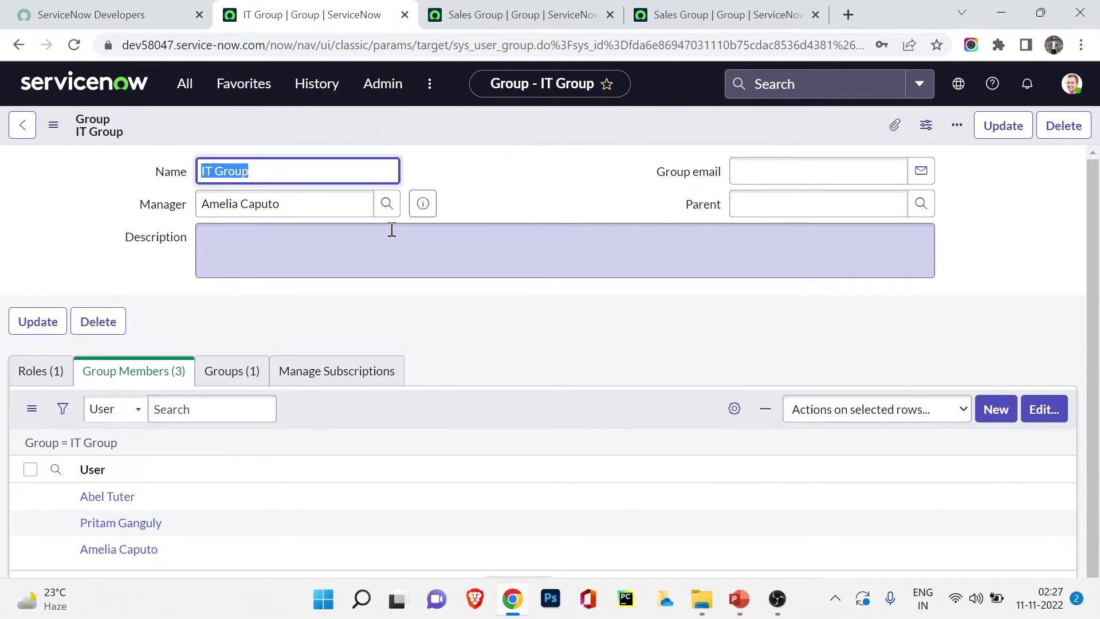
pyautogui.click(25, 376)
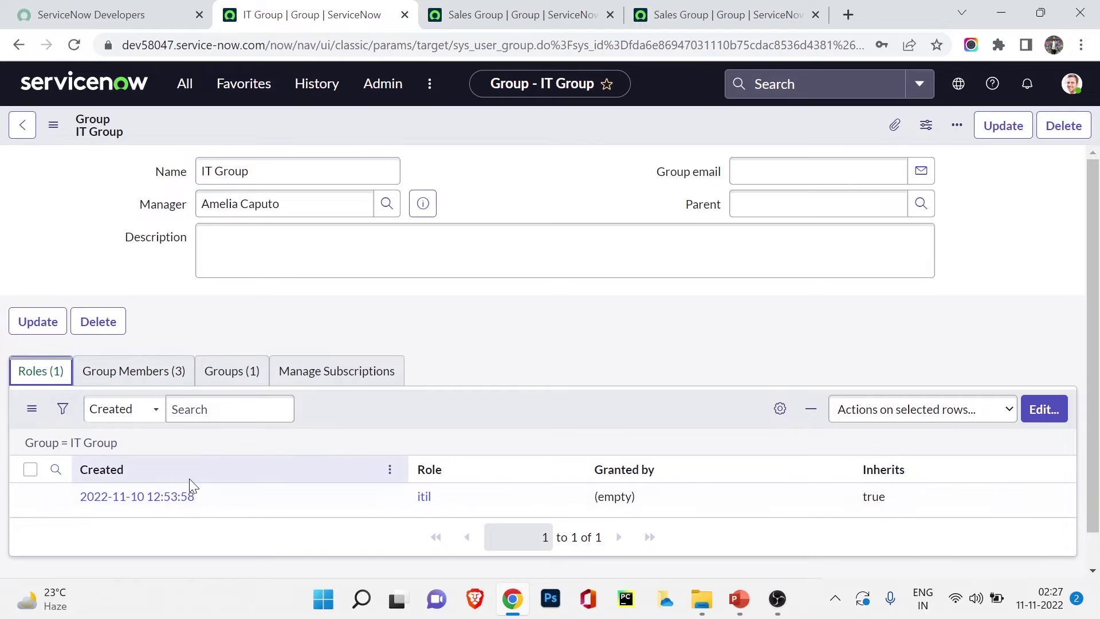
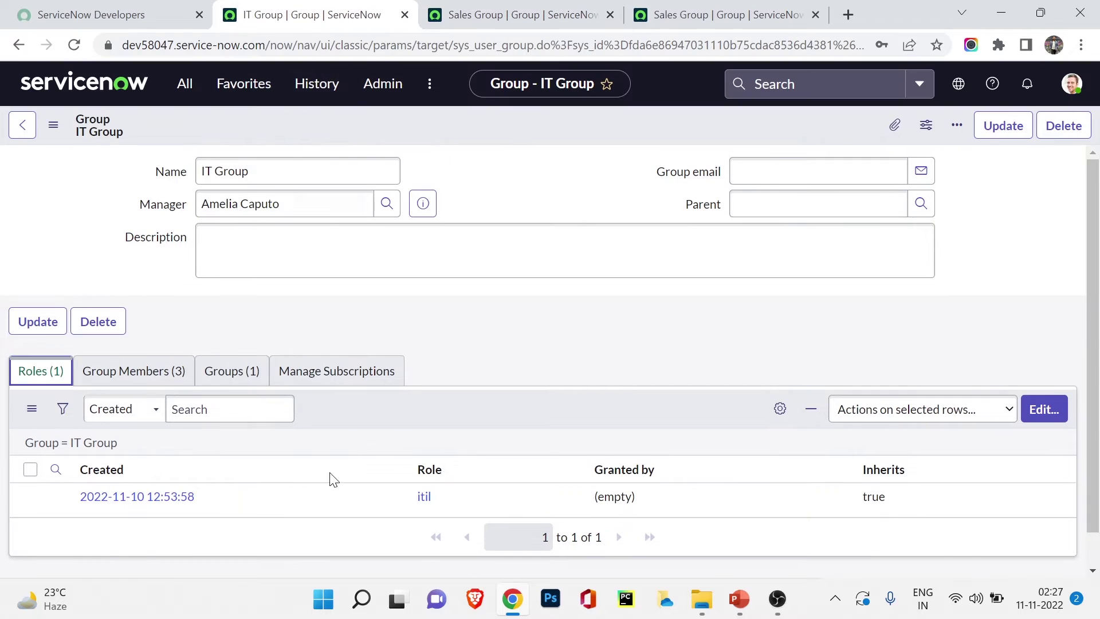
pyautogui.click(489, 8)
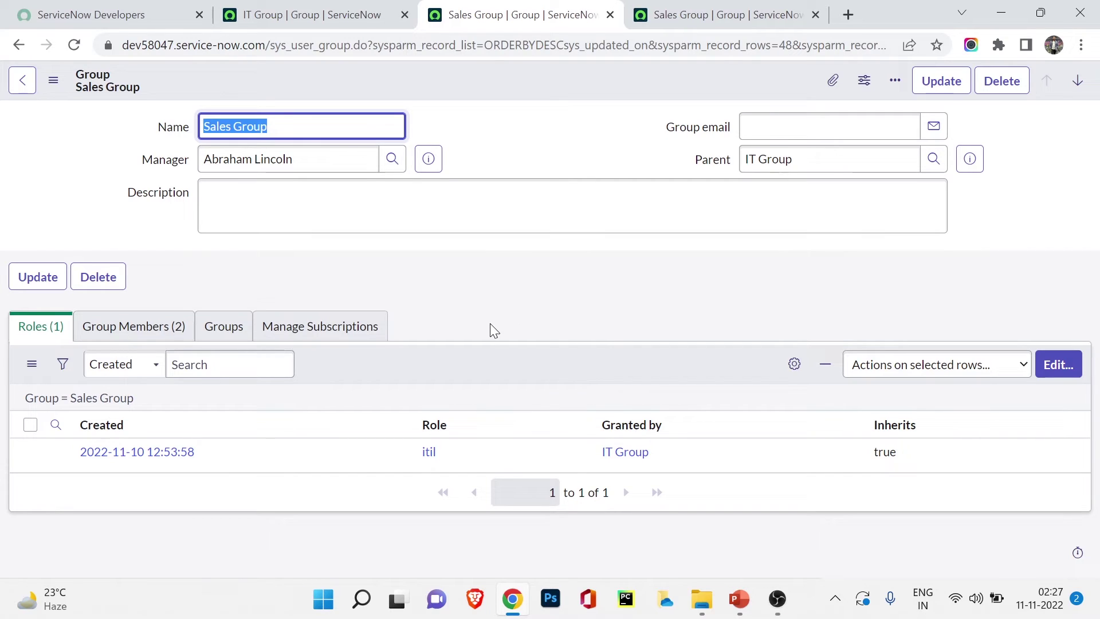
pyautogui.click(158, 344)
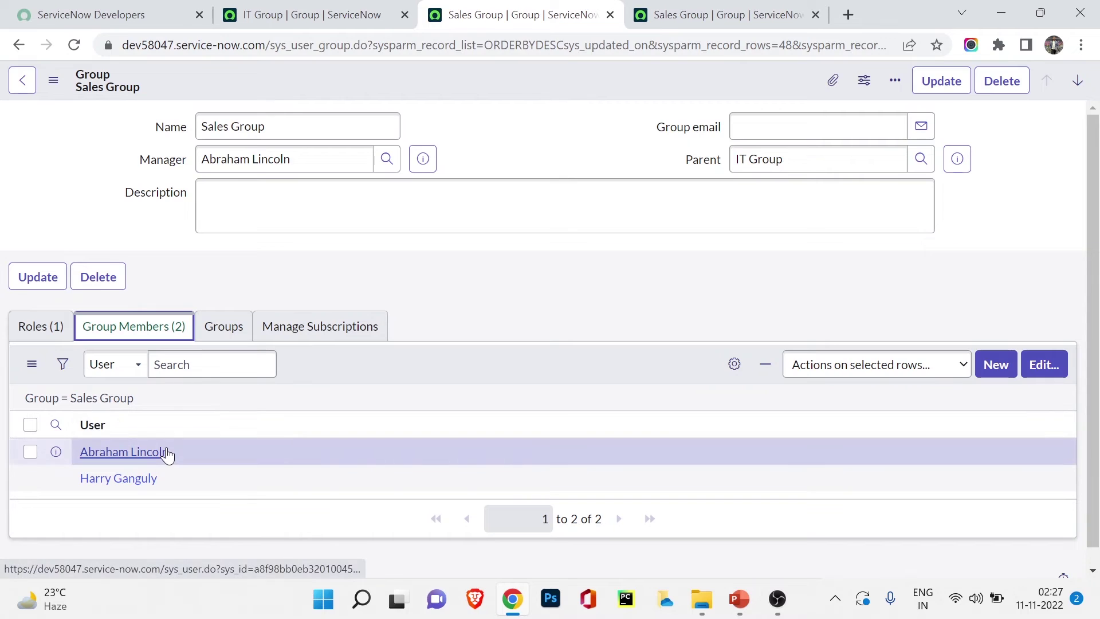
# - Return to the IT Group record and impersonate the Sales Group member listed among the recent impersonations
pyautogui.click(287, 14)
pyautogui.click(1072, 84)
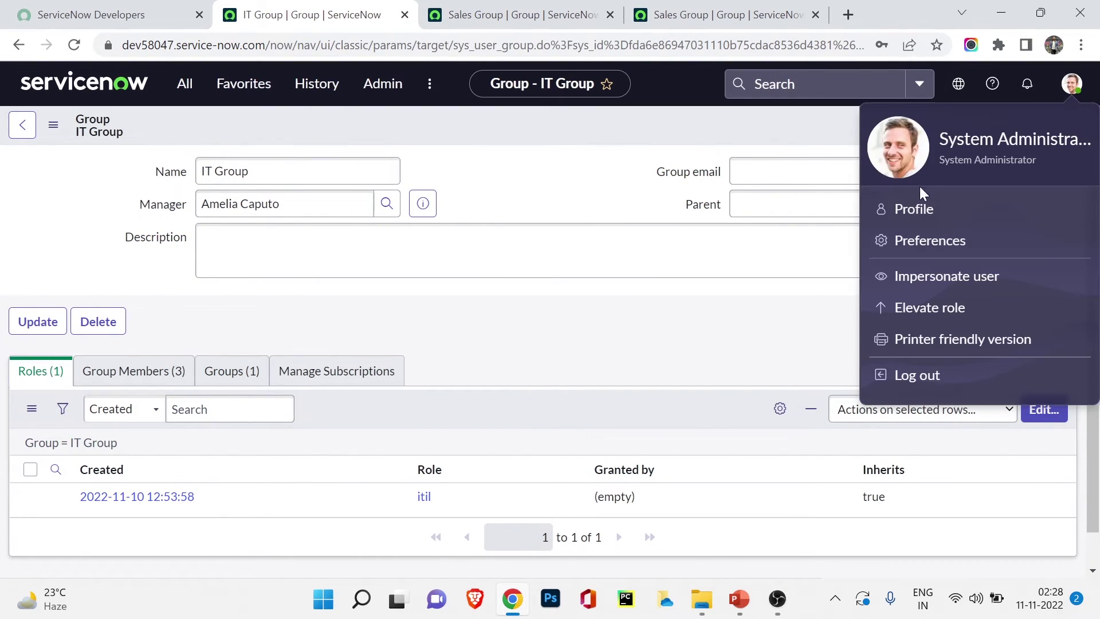
pyautogui.click(905, 274)
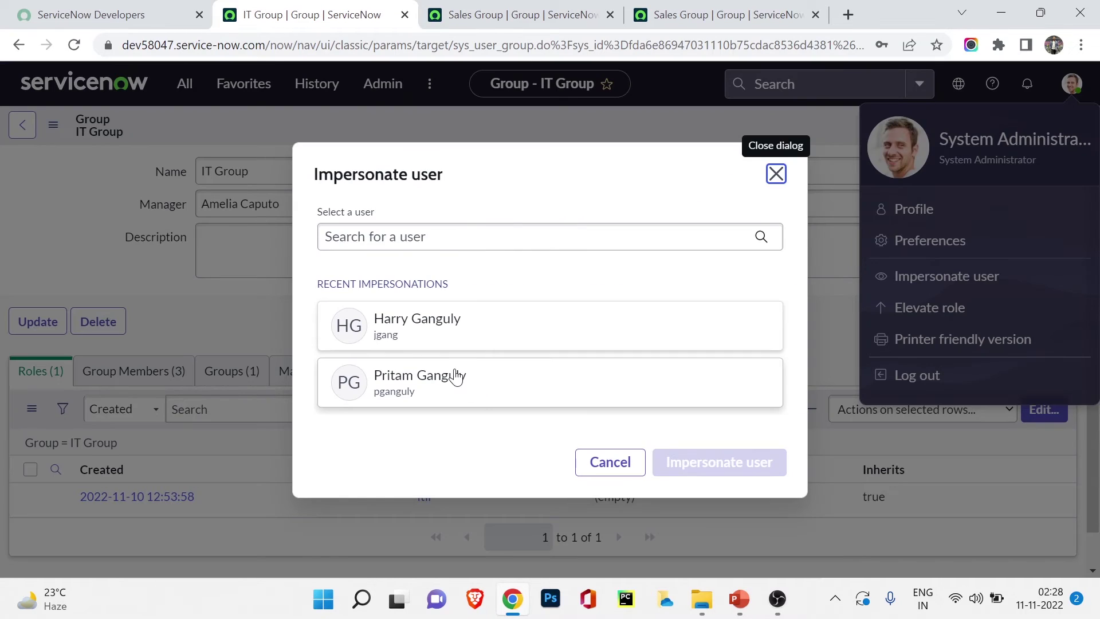
pyautogui.click(442, 345)
pyautogui.click(737, 475)
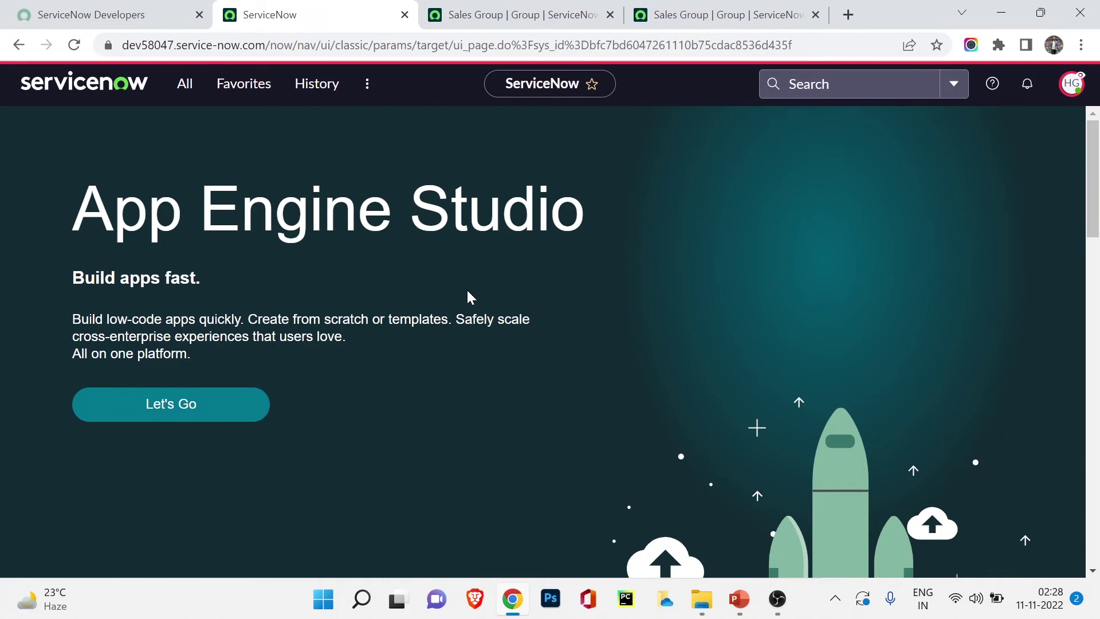
# - Check the applications available to the Sales Group member and open a new incident form from the Incident application
pyautogui.click(182, 82)
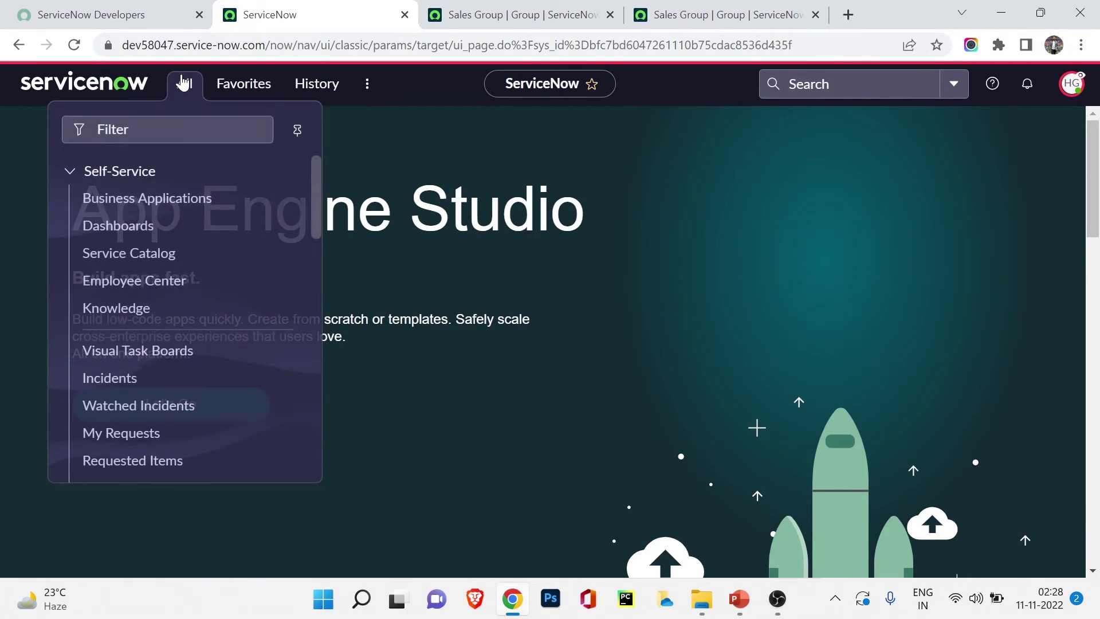
pyautogui.click(66, 171)
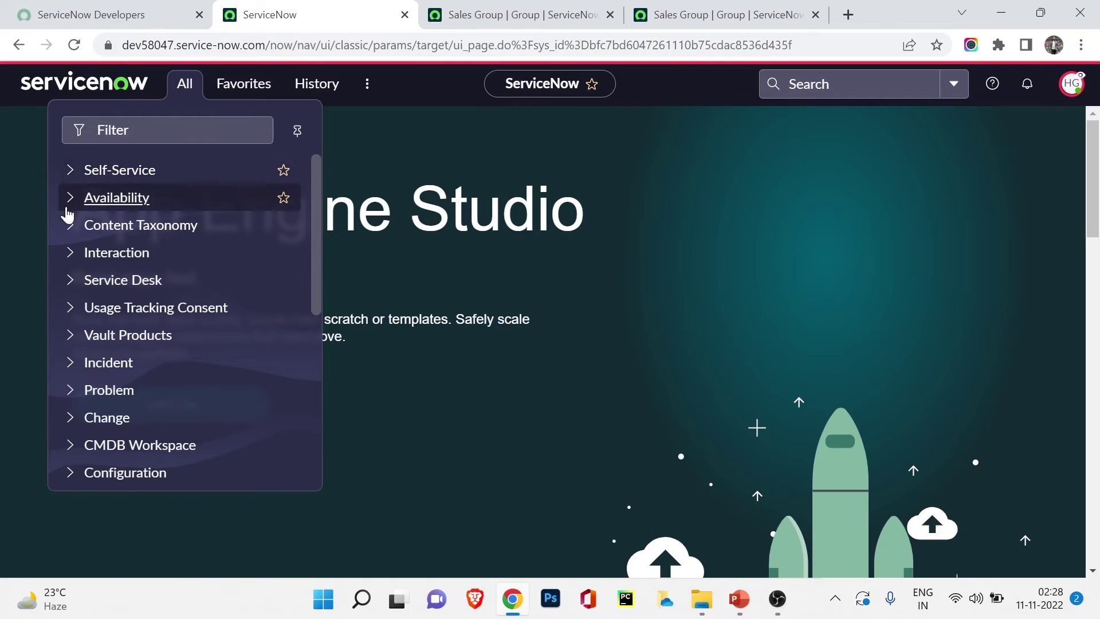
pyautogui.click(70, 362)
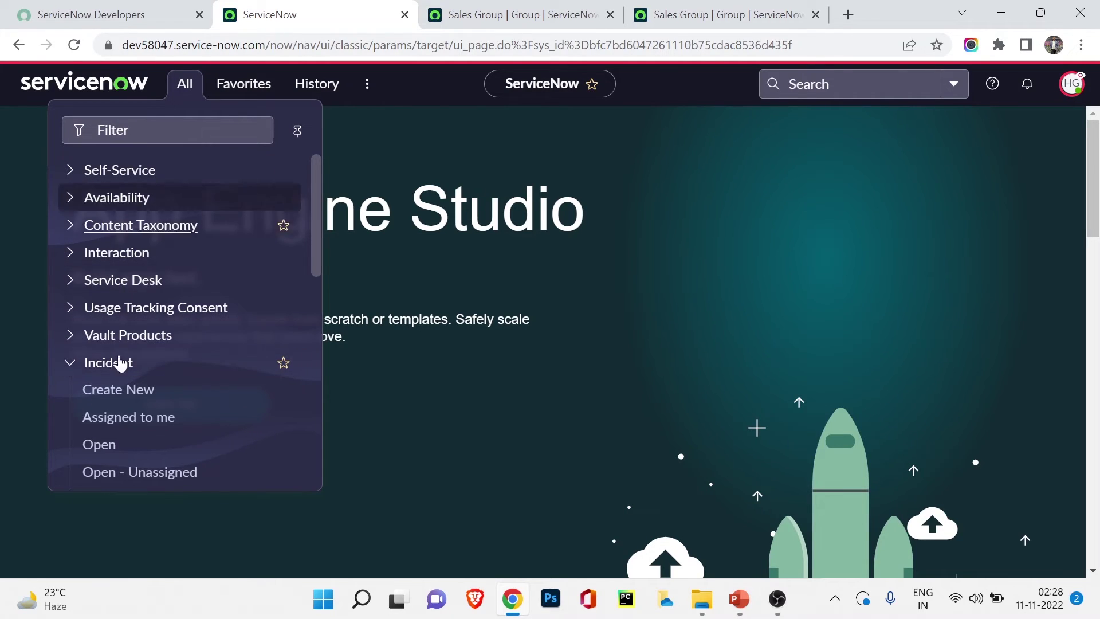
pyautogui.click(86, 392)
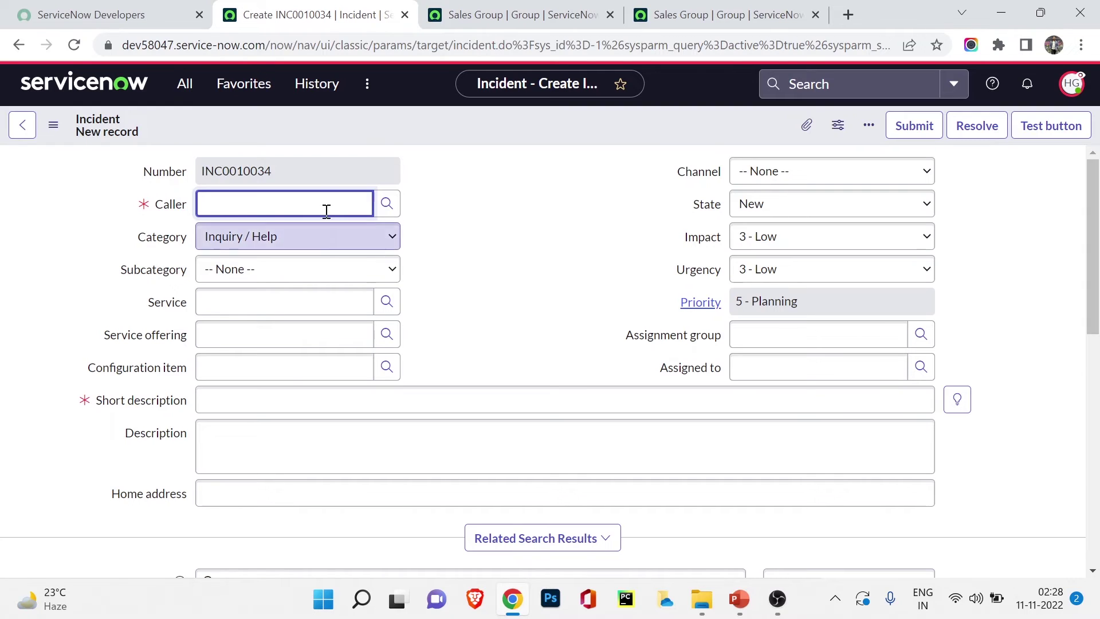
# - Look over the Sales Group member's application list again and end the impersonation
pyautogui.click(188, 92)
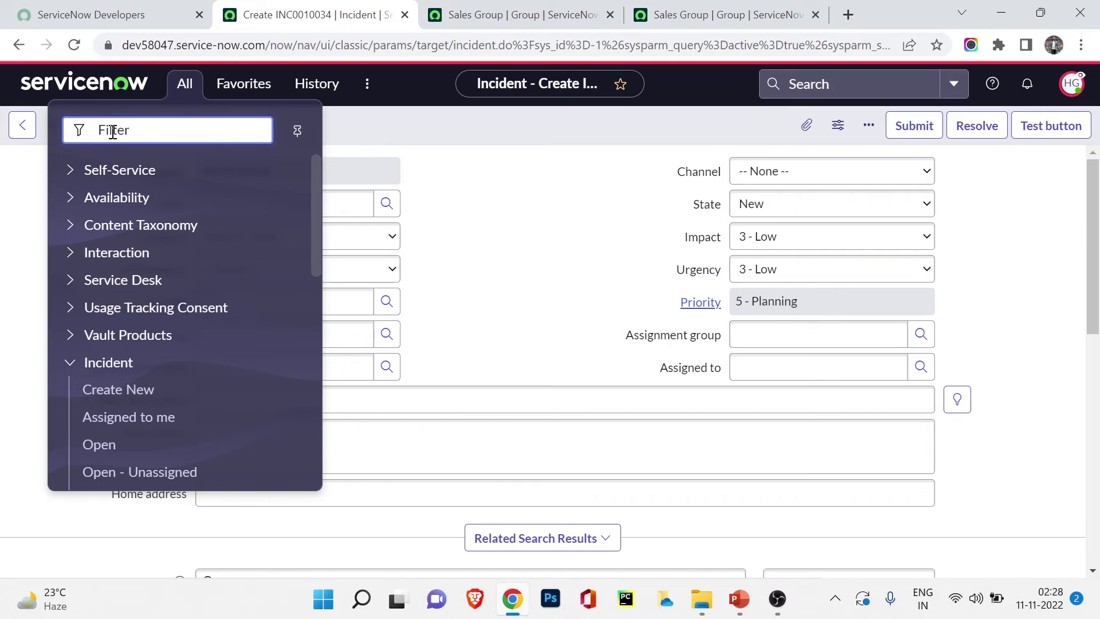
pyautogui.click(1072, 83)
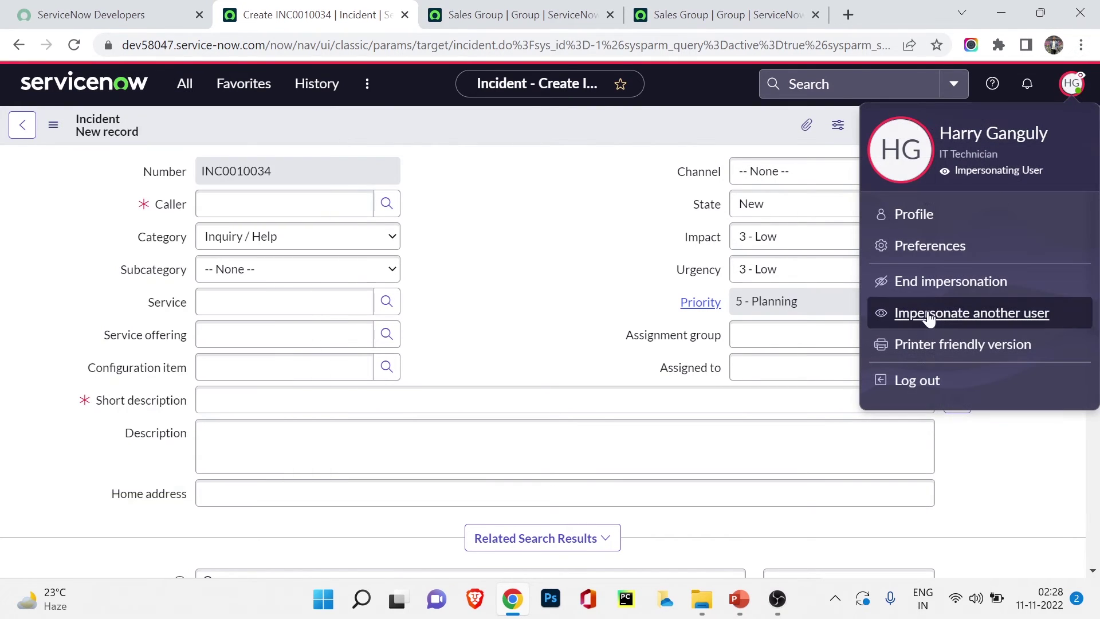
pyautogui.click(917, 285)
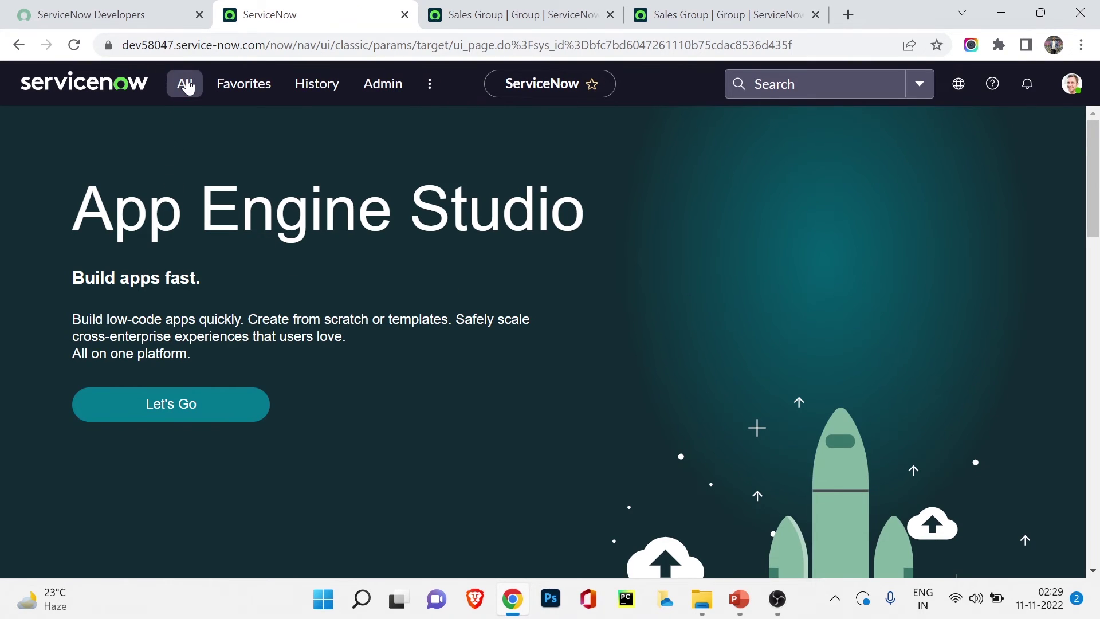
# - Find the Roles module by filtering for "roles", and create a new role named demo_test
pyautogui.click(187, 85)
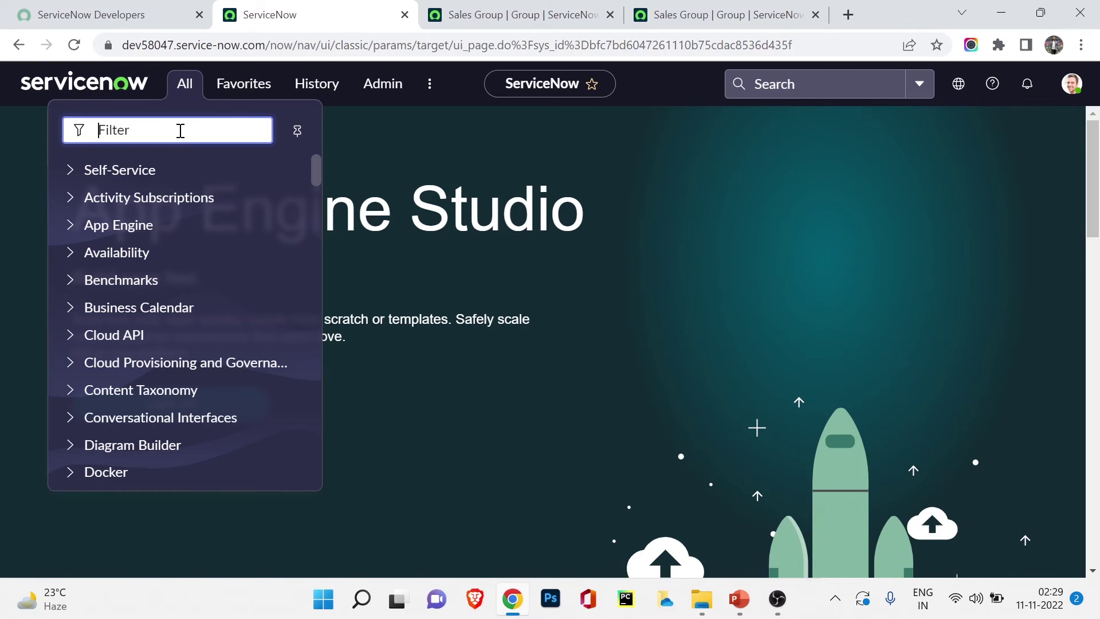
pyautogui.write('roles')
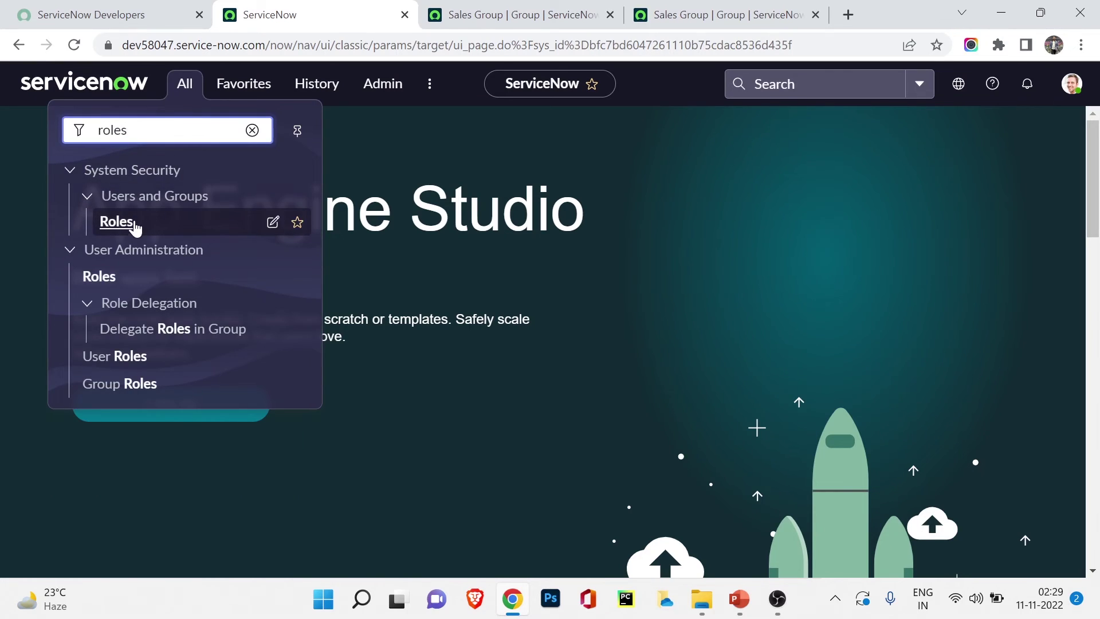
pyautogui.click(126, 226)
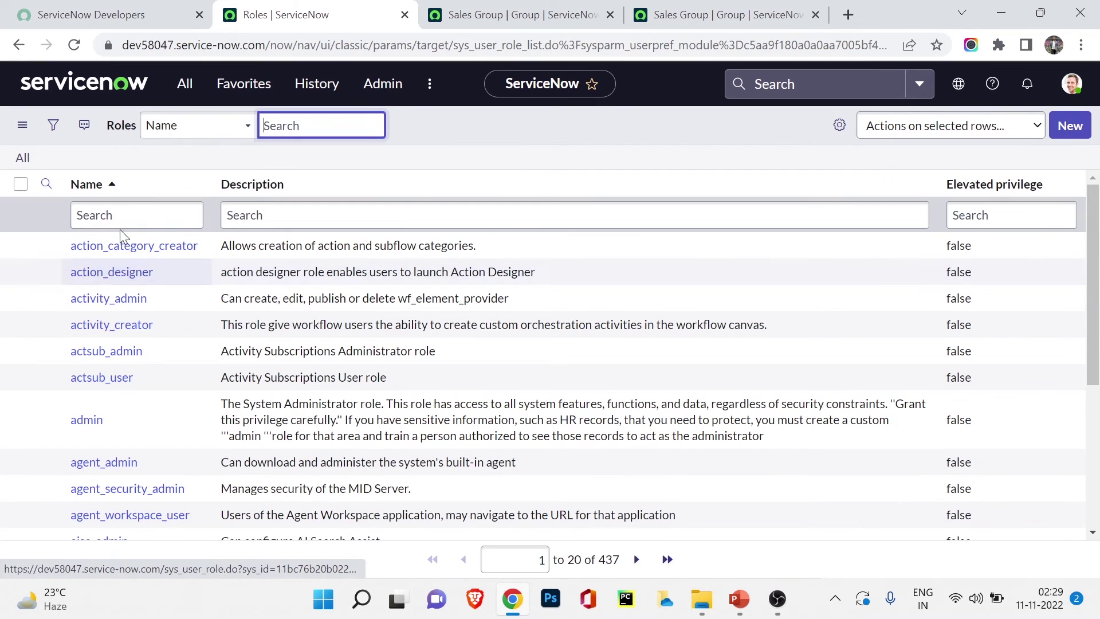
pyautogui.click(1068, 129)
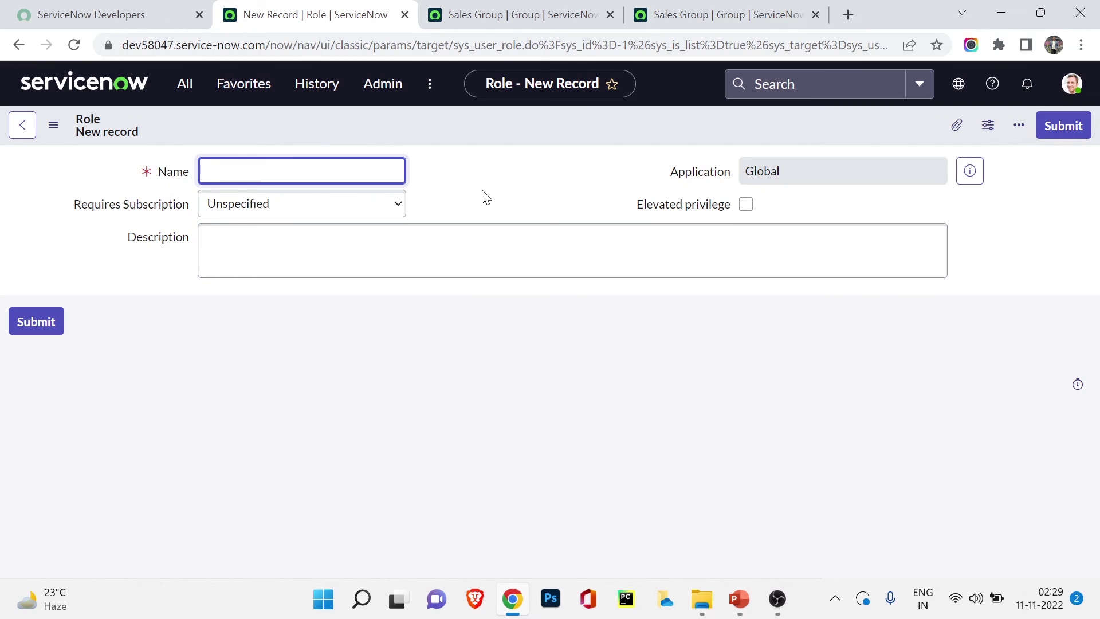
pyautogui.write('demo_test')
pyautogui.click(32, 324)
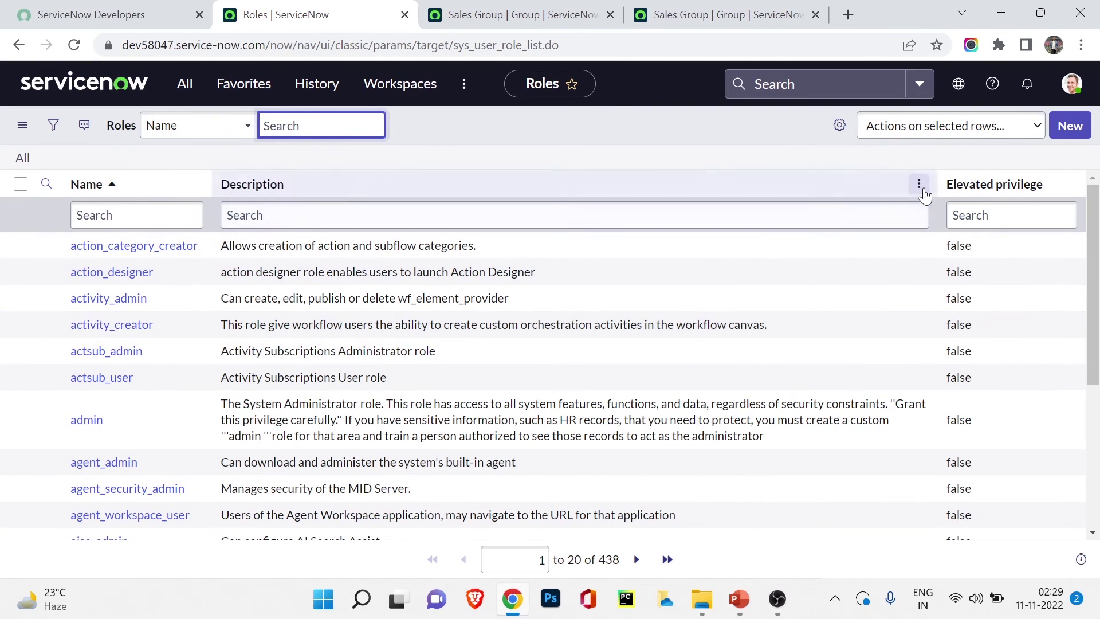
# - Filter the roles list by the name "demo" and open the demo_test role record to check its name
pyautogui.click(82, 215)
pyautogui.write('demo')
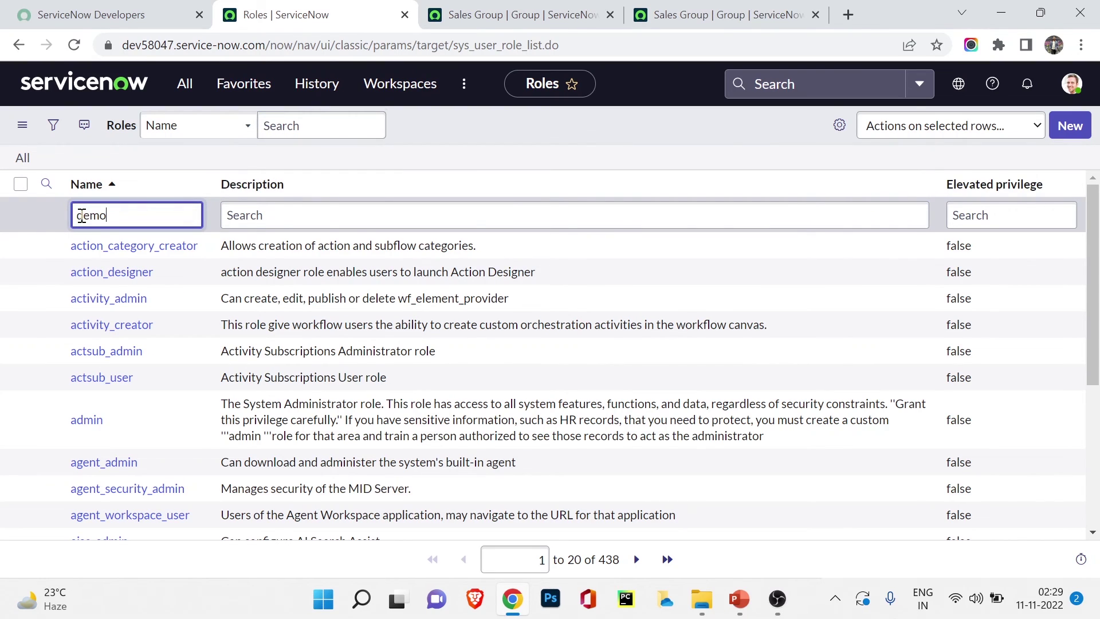
pyautogui.press('Return')
pyautogui.click(87, 246)
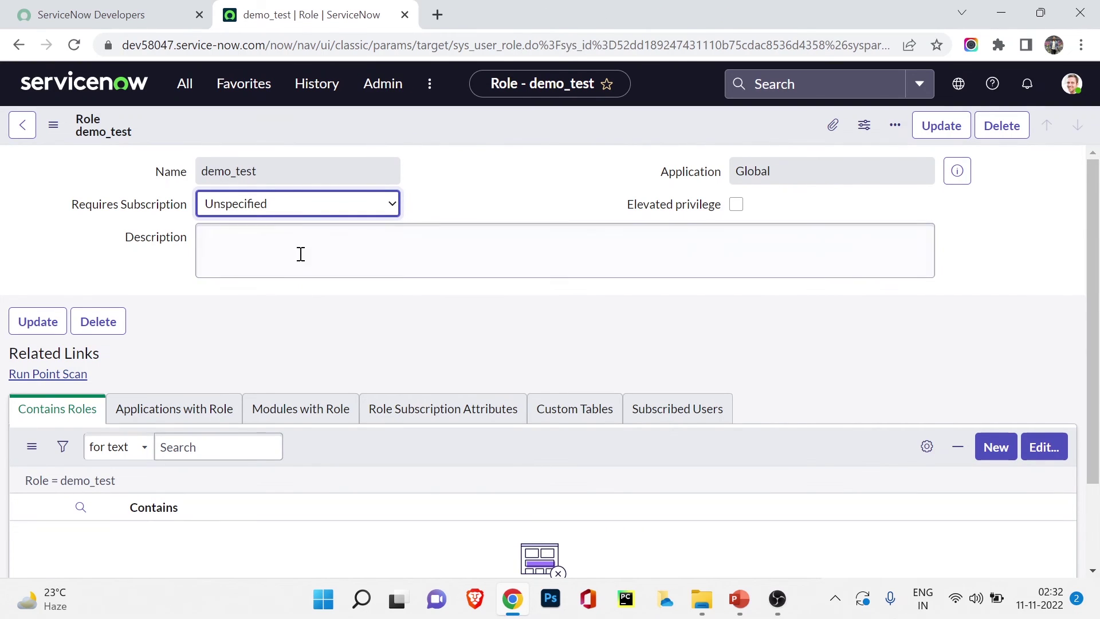
pyautogui.doubleClick(286, 161)
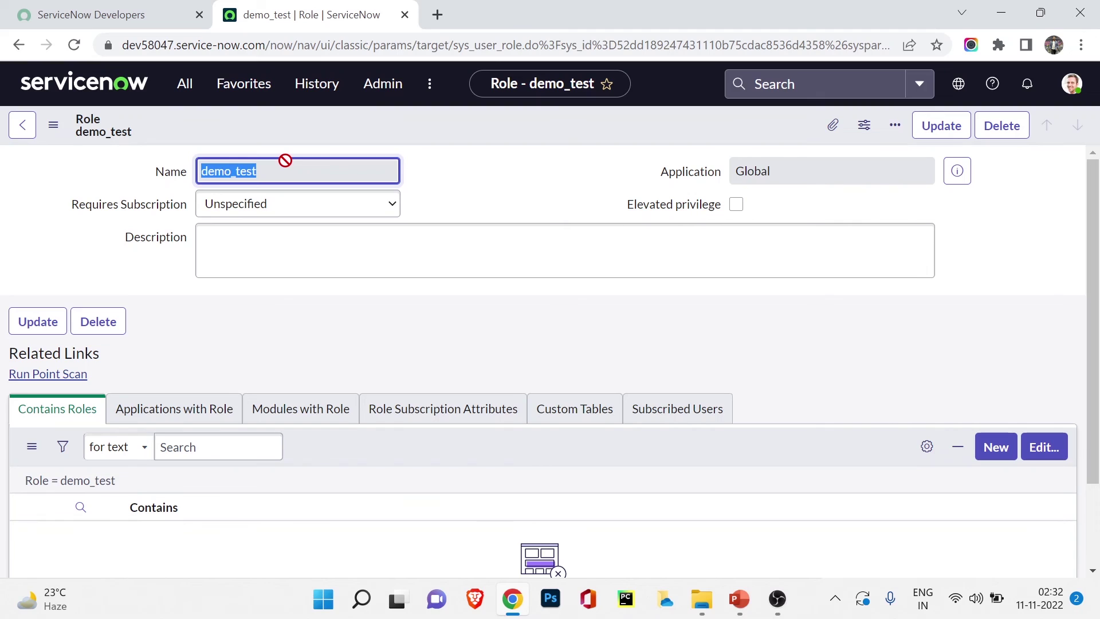